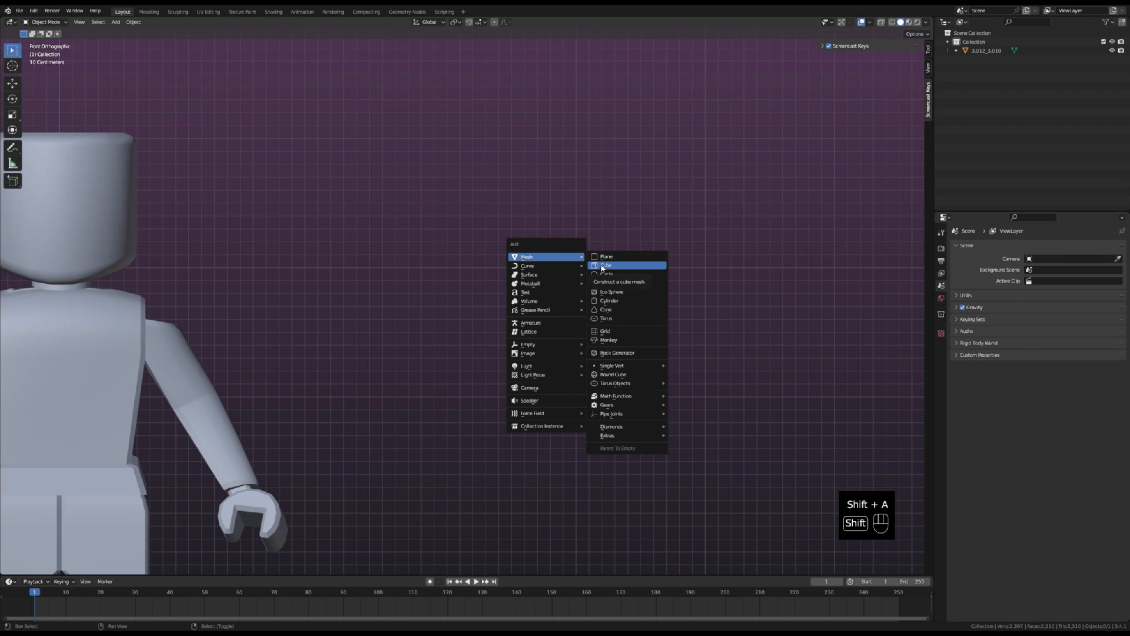
# Add a cube beside the character figure and give it a Subdivision Surface modifier.
pyautogui.click(941, 343)
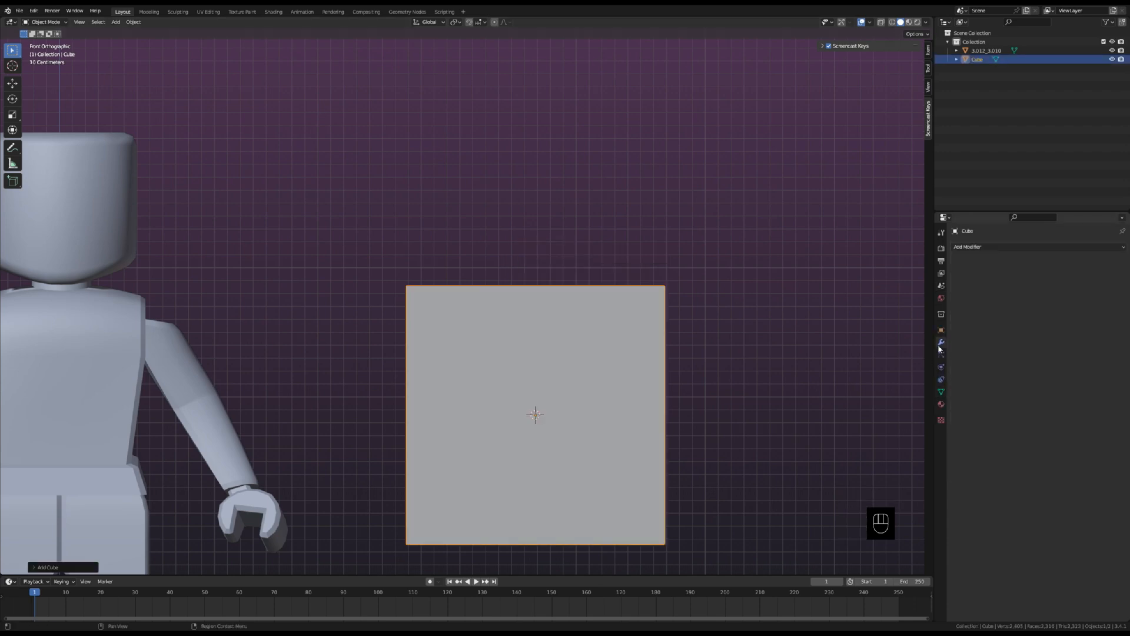
pyautogui.click(981, 247)
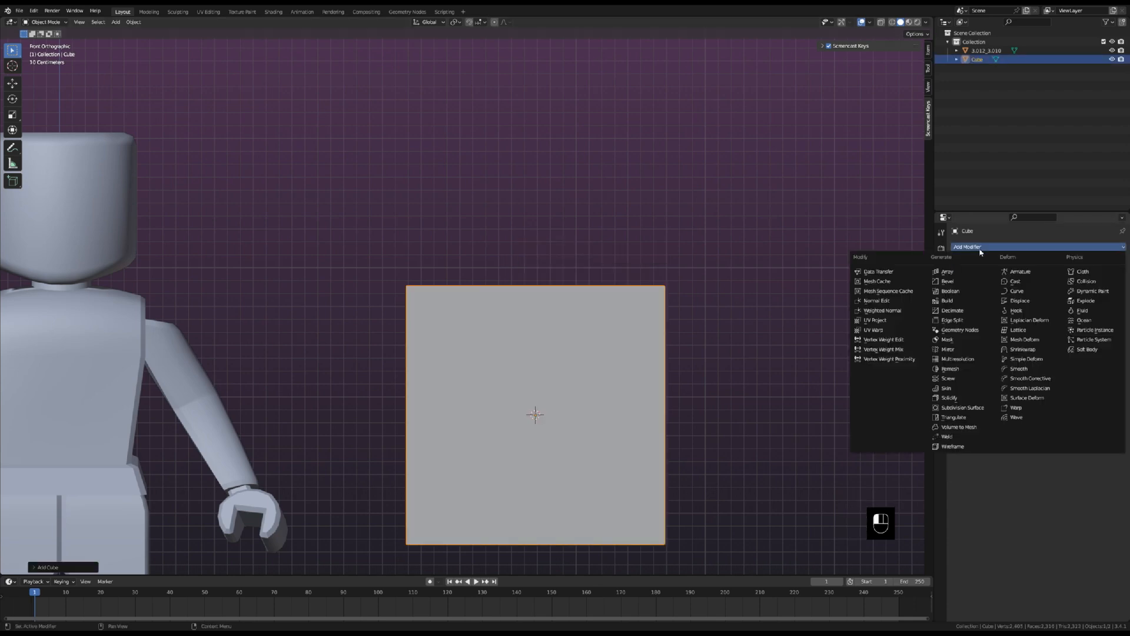
pyautogui.click(960, 408)
pyautogui.moveTo(733, 401); pyautogui.dragTo(360, 371, button='middle')
# In front view, edit the cube's mesh and add a vertical loop cut through its middle.
pyautogui.press('`')
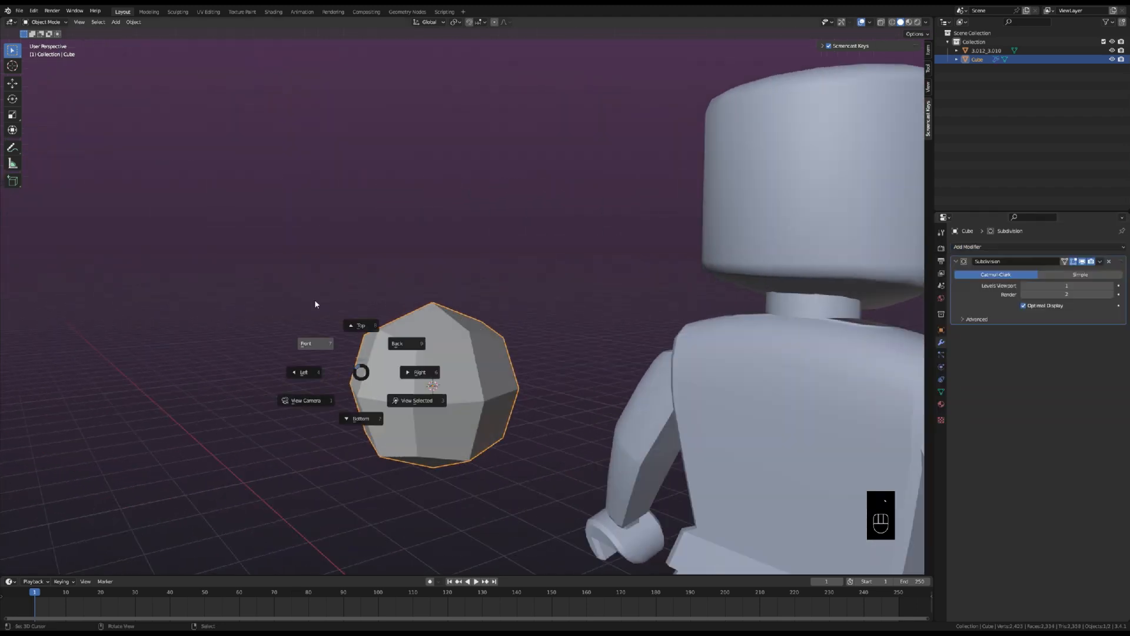
pyautogui.click(315, 299)
pyautogui.press('Tab')
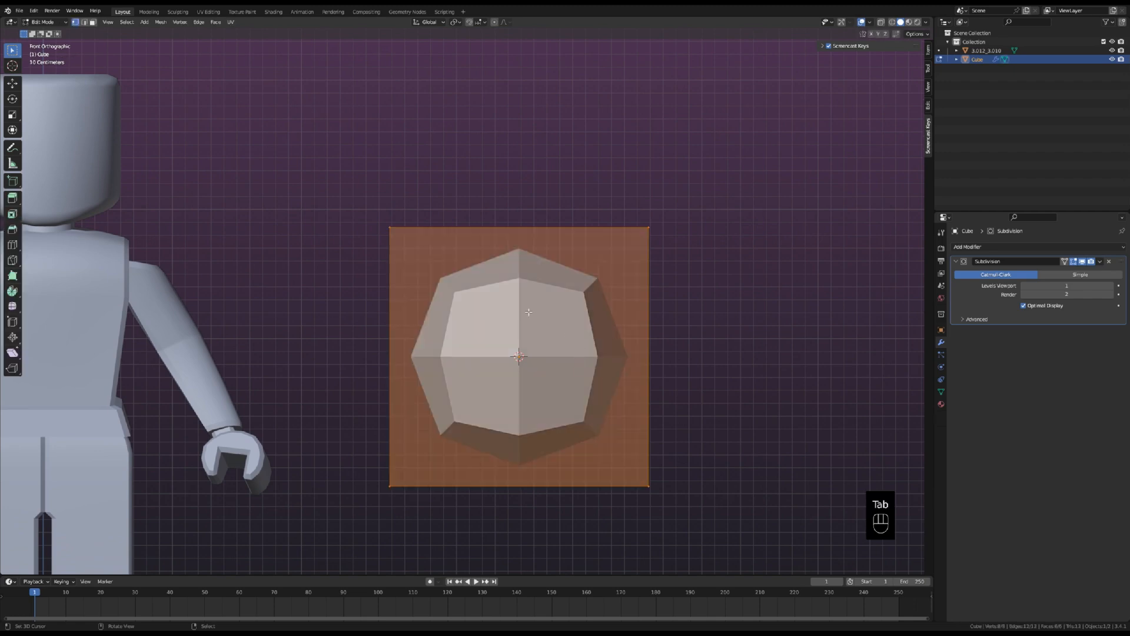
pyautogui.hotkey('ctrl', 'r')
pyautogui.click(479, 289)
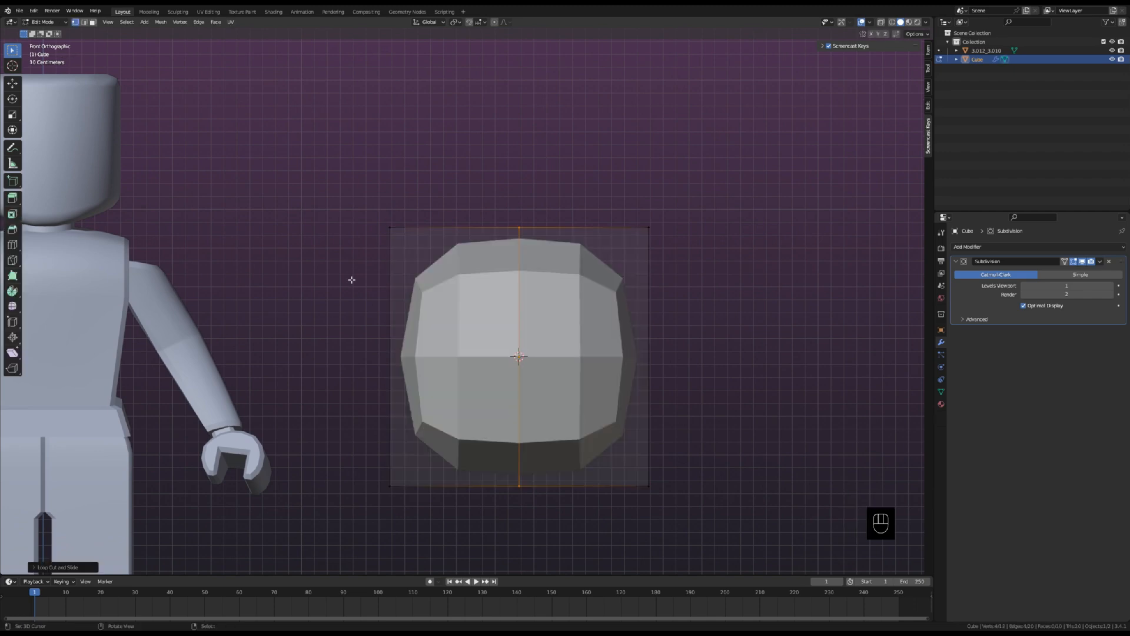
pyautogui.keyDown('shift'); pyautogui.moveTo(328, 298); pyautogui.dragTo(381, 289, button='middle'); pyautogui.keyUp('shift')
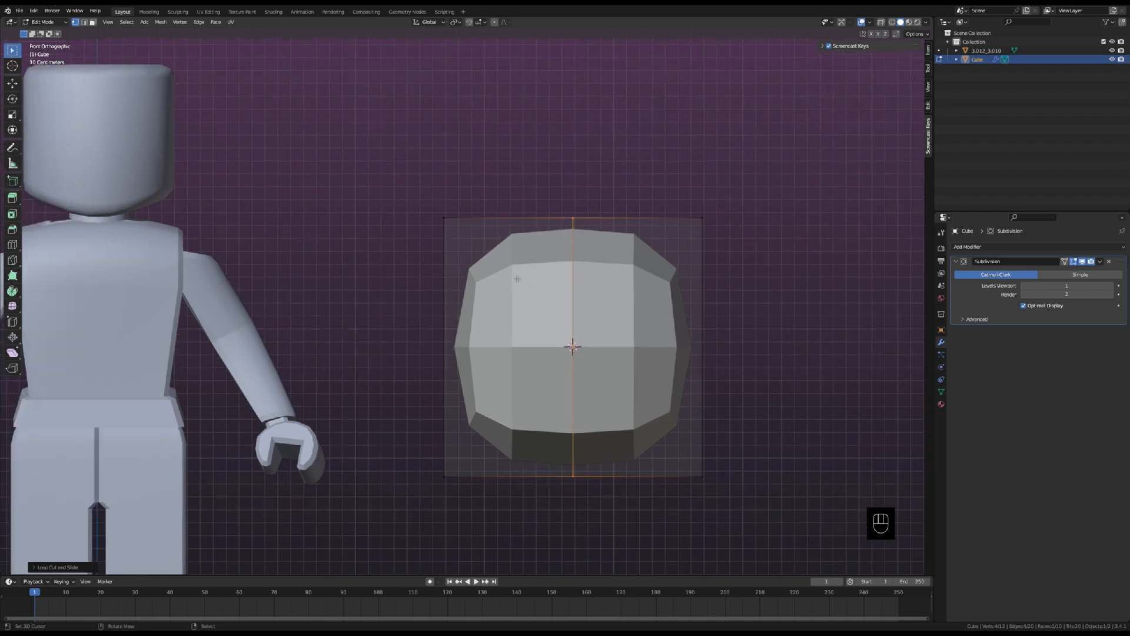
# Using wireframe shading, select the cube's end vertices nearest the character, scale them along Z to less than half height, and restore solid shading.
pyautogui.press('z')
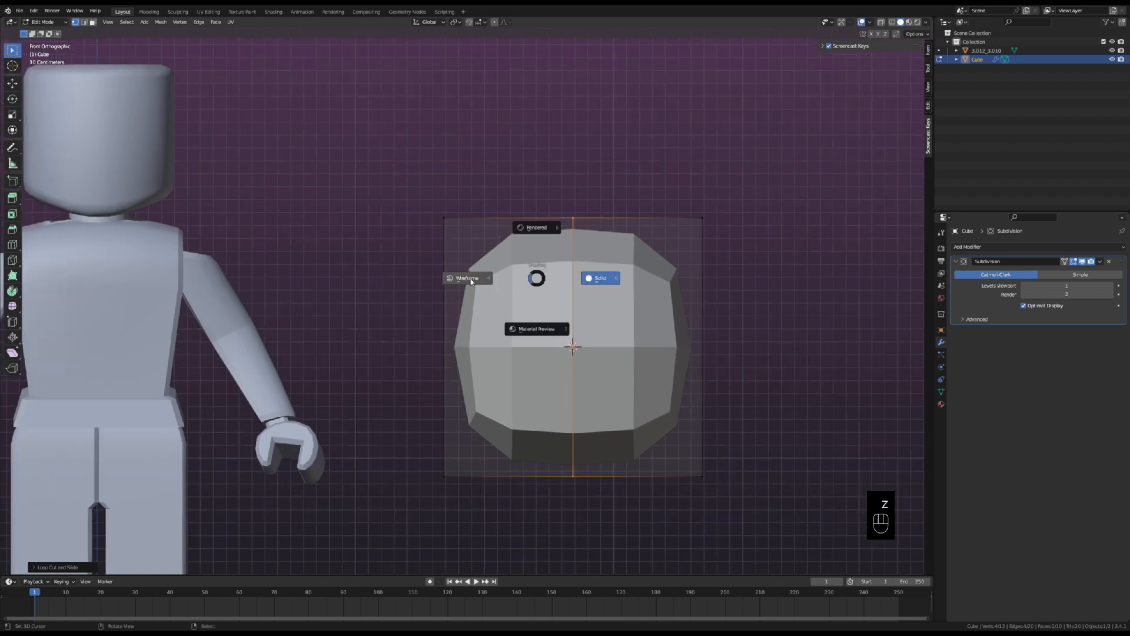
pyautogui.click(452, 280)
pyautogui.click(451, 277)
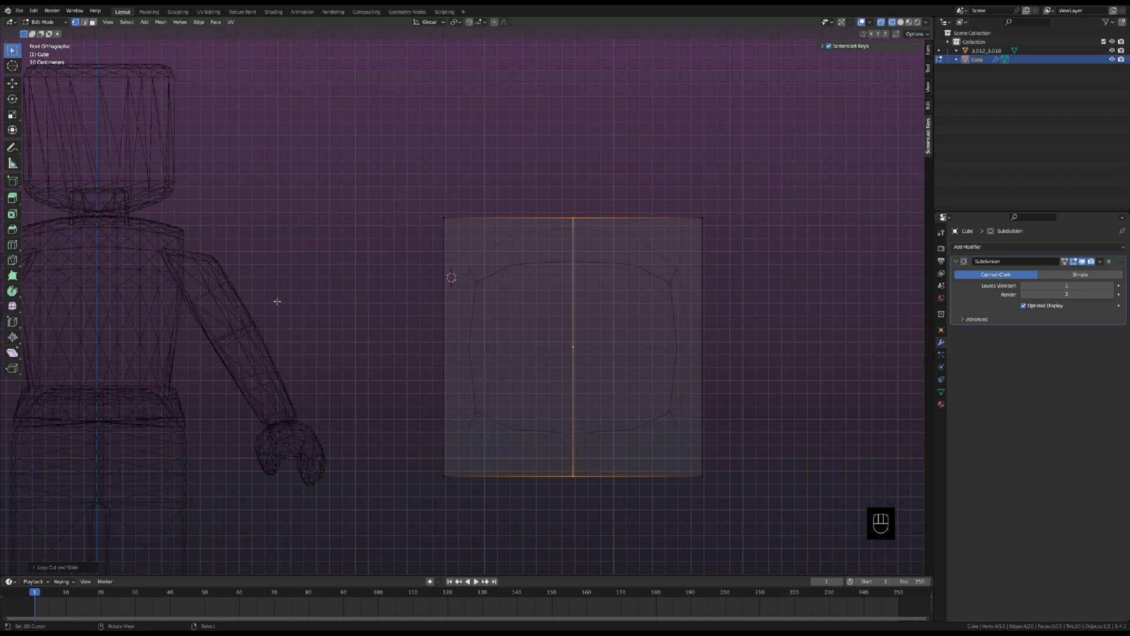
pyautogui.moveTo(365, 135); pyautogui.dragTo(509, 532)
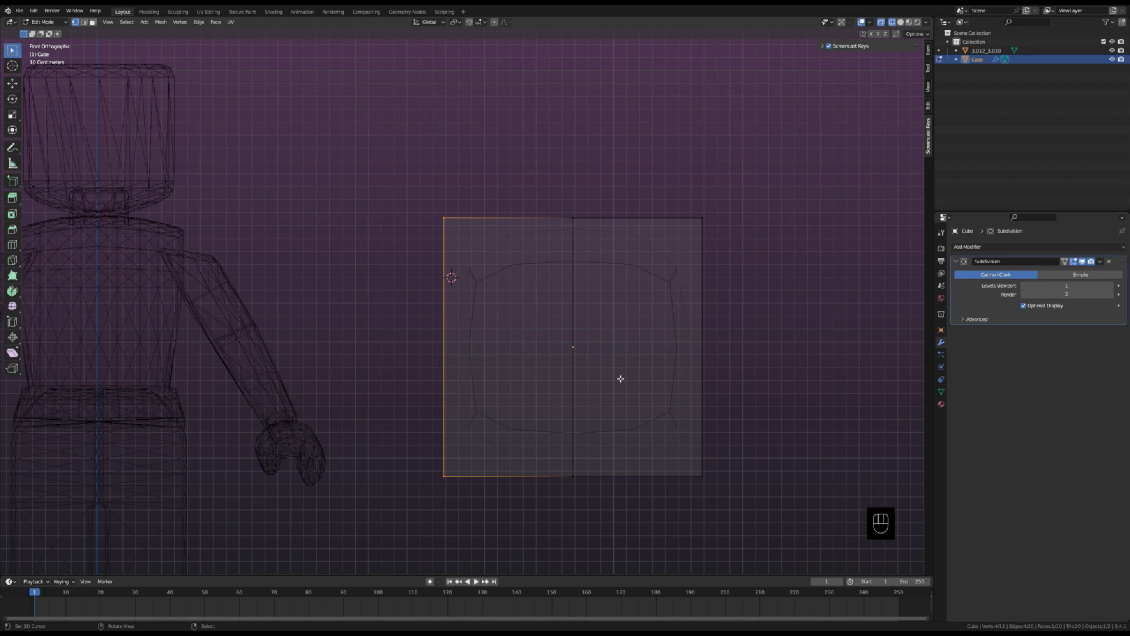
pyautogui.press('s')
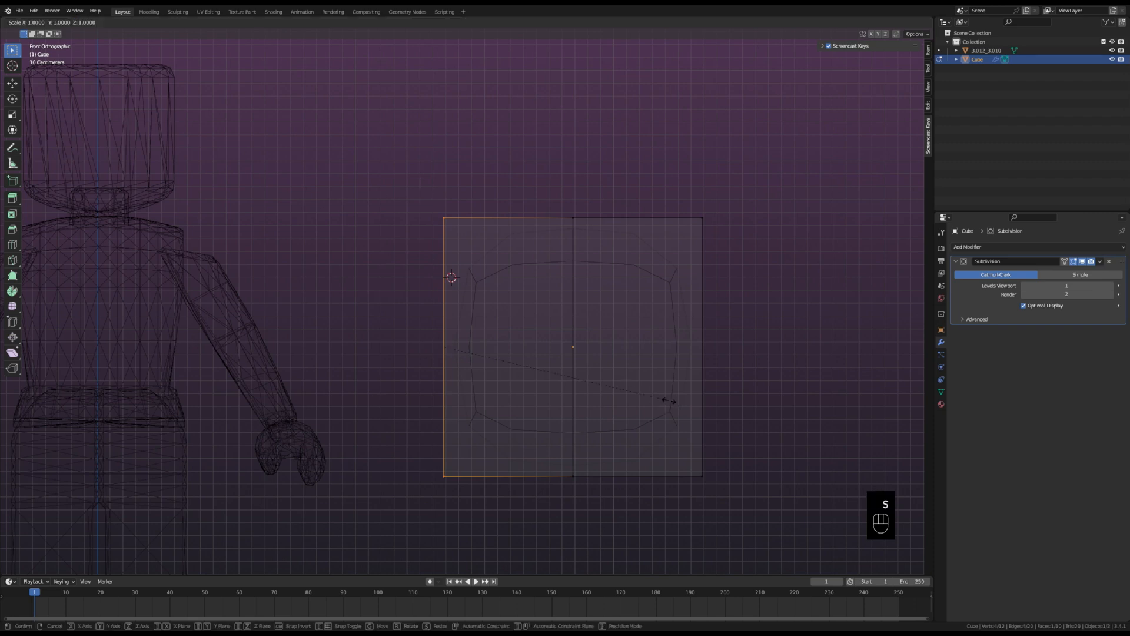
pyautogui.press('z')
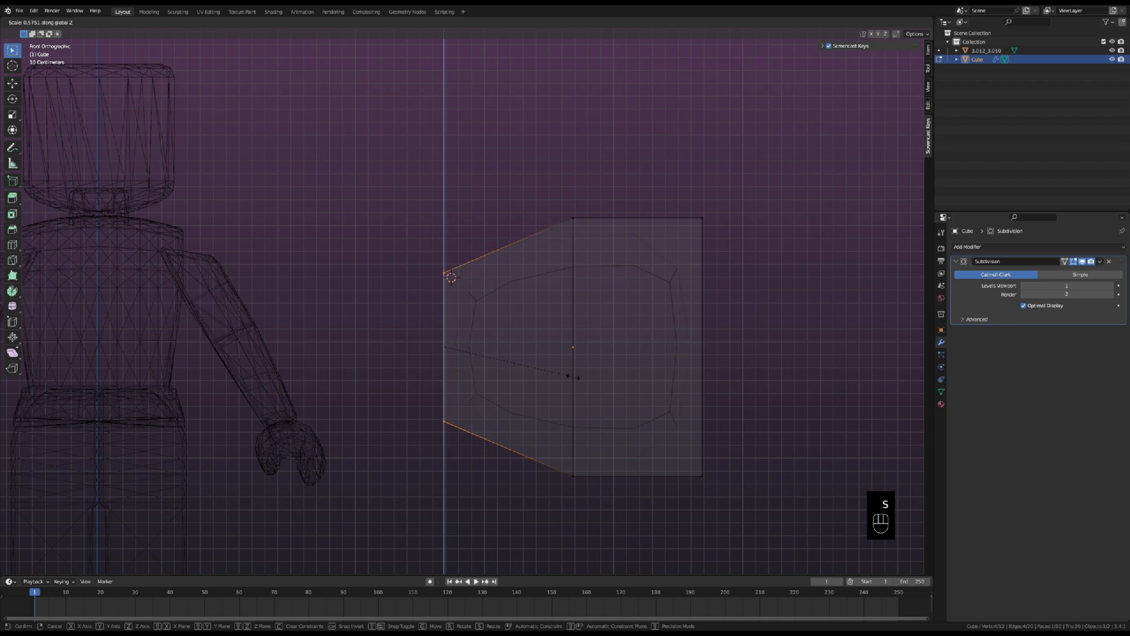
pyautogui.click(551, 371)
pyautogui.press('z')
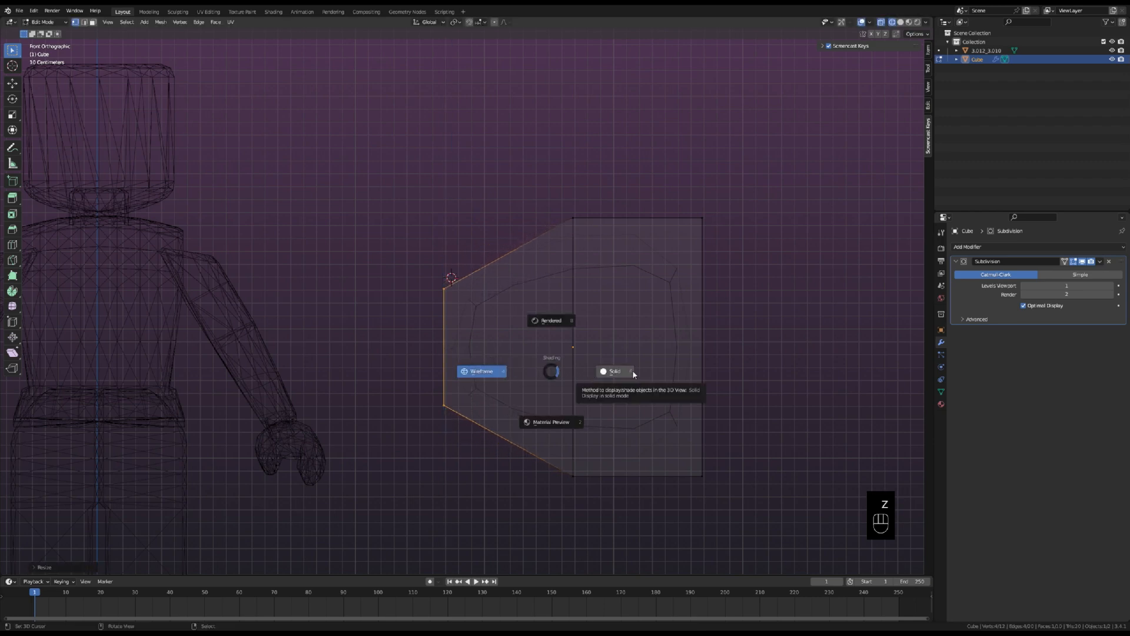
pyautogui.click(632, 369)
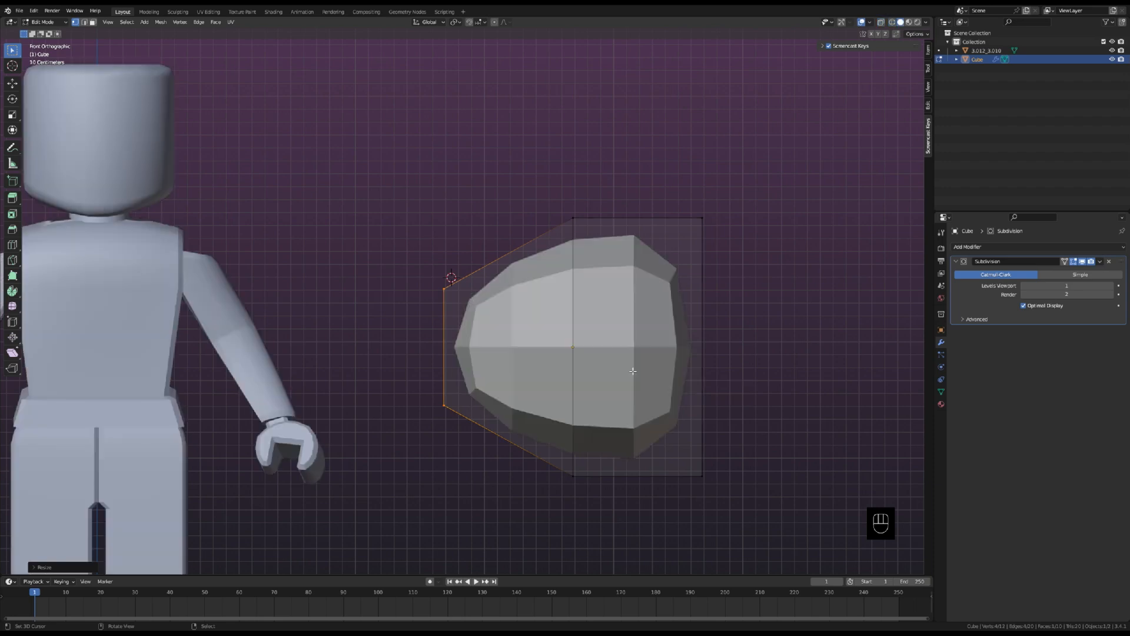
# Lengthen the tapered shape by moving the vertices of its wide end outward along X.
pyautogui.moveTo(716, 367); pyautogui.dragTo(609, 407, button='middle')
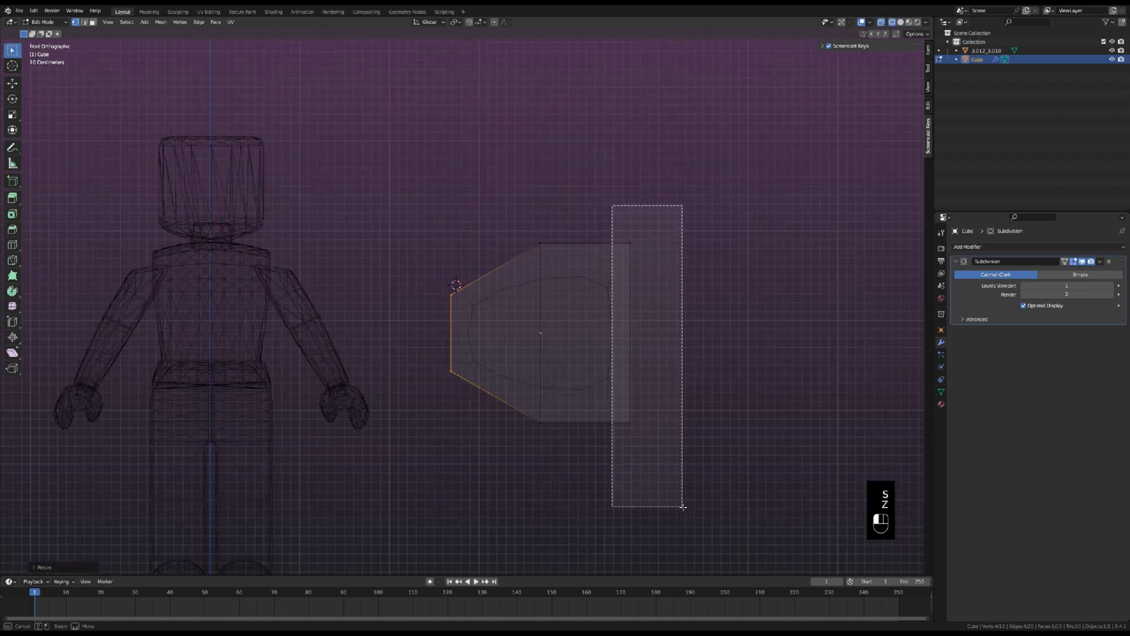
pyautogui.press('z')
pyautogui.click(797, 368)
pyautogui.scroll(3, 797, 369)
pyautogui.press('g')
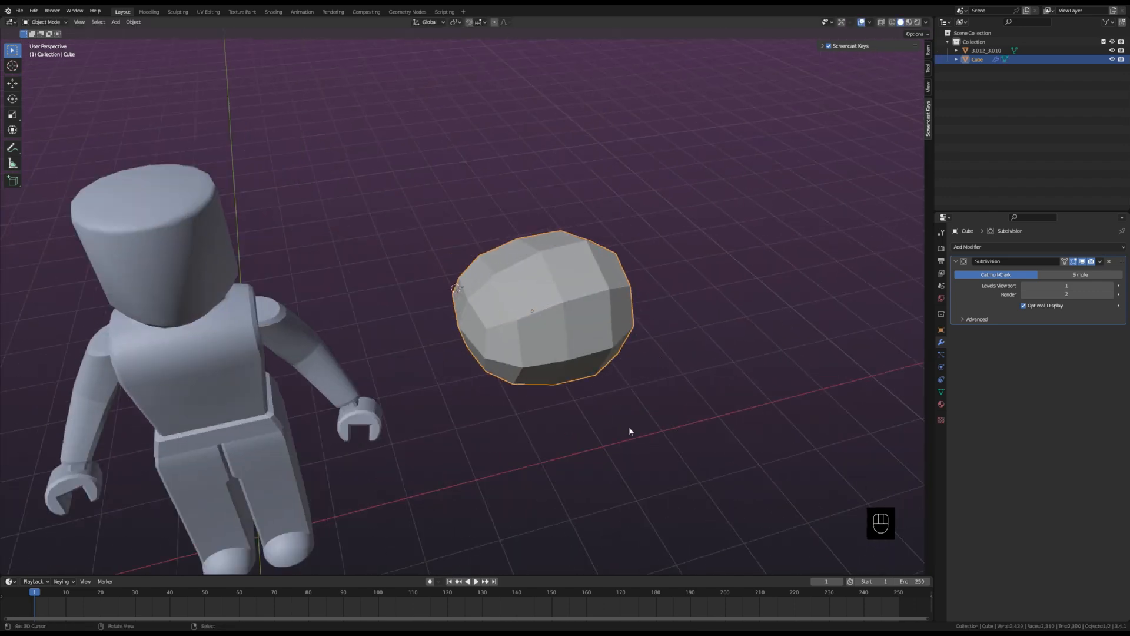
# In top view, select the narrow end's vertices in wireframe and scale them along Y to under half width, finishing in solid shading.
pyautogui.press('`')
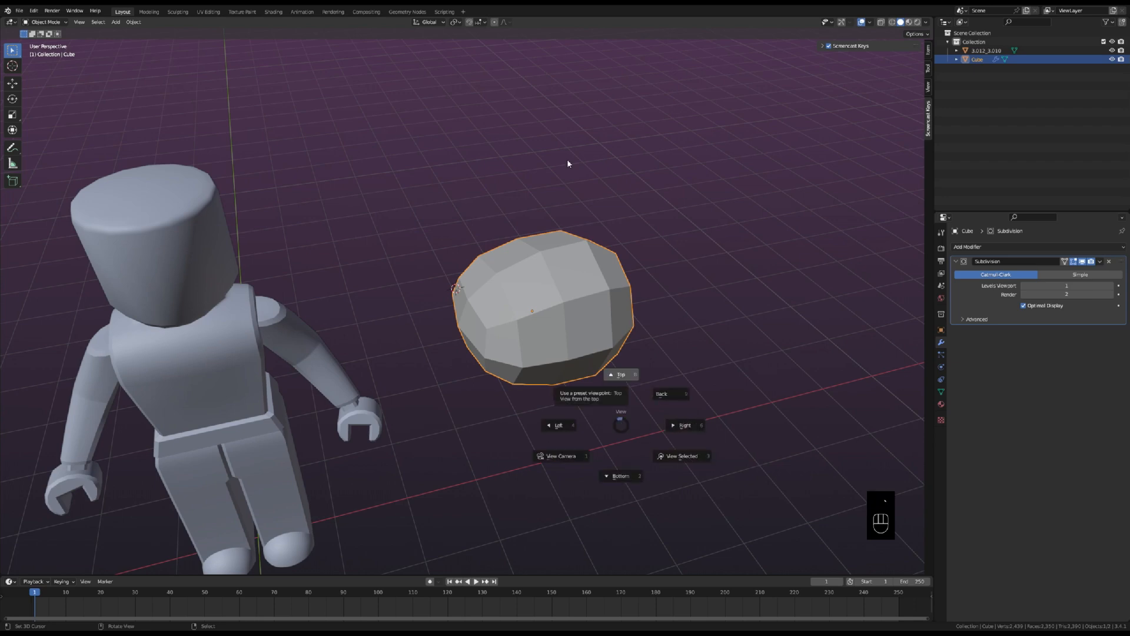
pyautogui.click(567, 163)
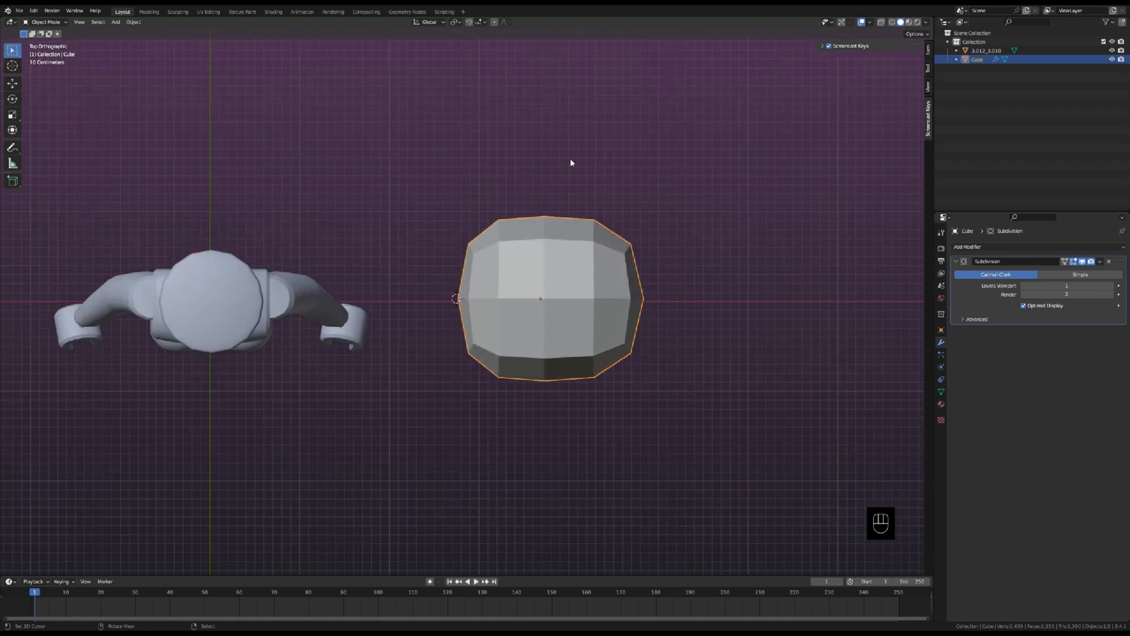
pyautogui.press('Tab')
pyautogui.press('z')
pyautogui.click(403, 189)
pyautogui.moveTo(406, 175)
pyautogui.mouseDown()
pyautogui.moveTo(457, 387)
pyautogui.moveTo(498, 450)
pyautogui.mouseUp()
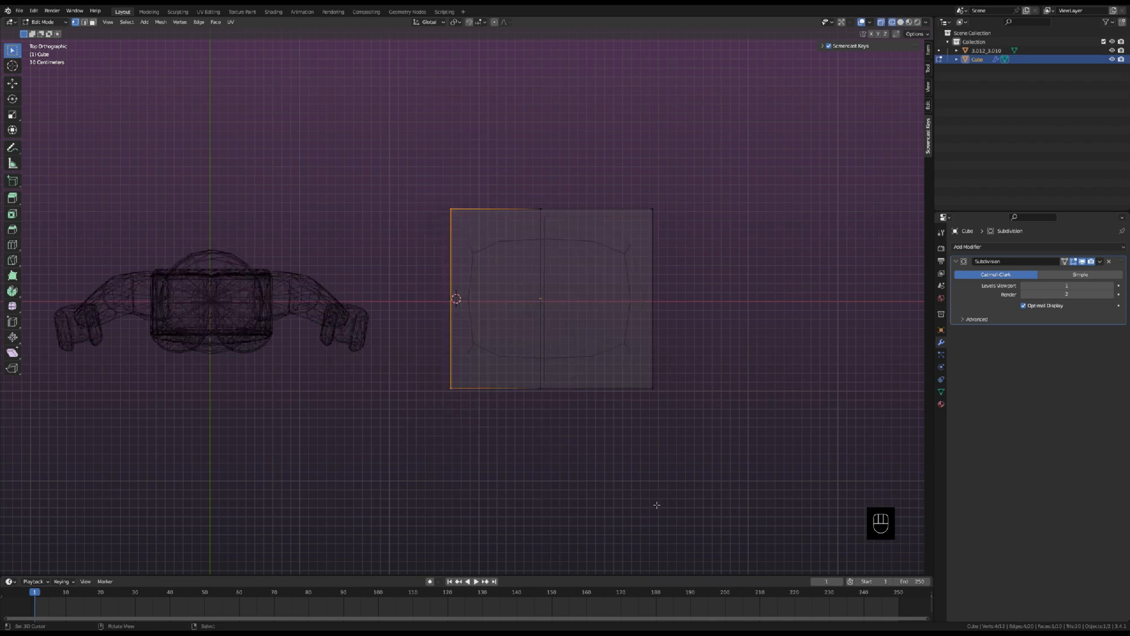
pyautogui.press('s')
pyautogui.press('y')
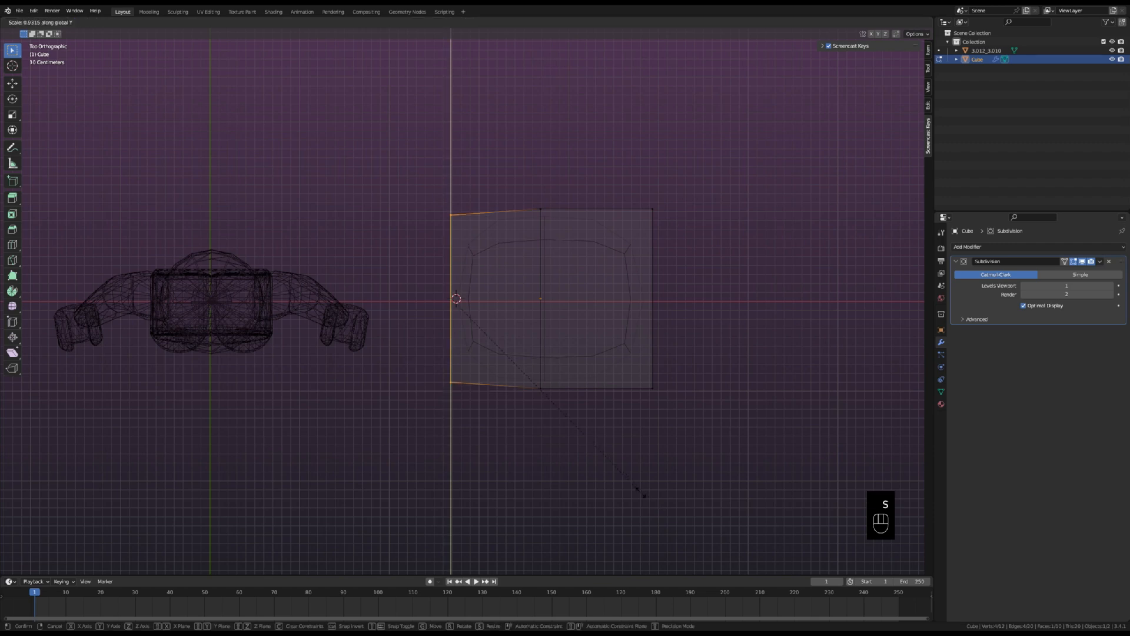
pyautogui.click(524, 390)
pyautogui.press('z')
pyautogui.click(647, 404)
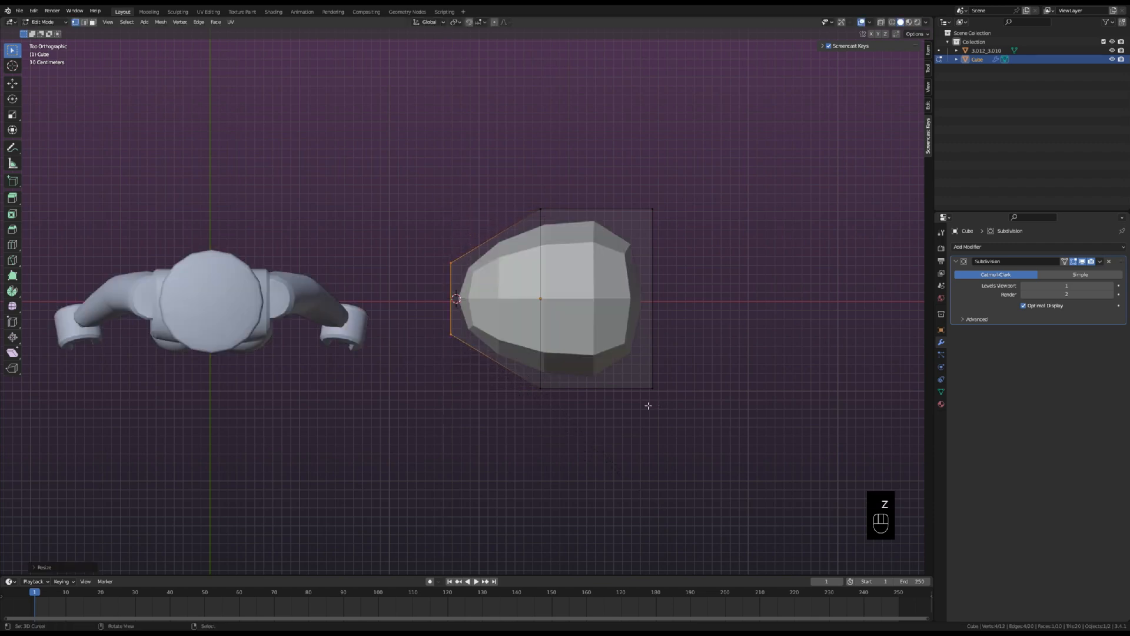
# Select the entire mesh, narrow it slightly along Y, and return to Object Mode.
pyautogui.press('a')
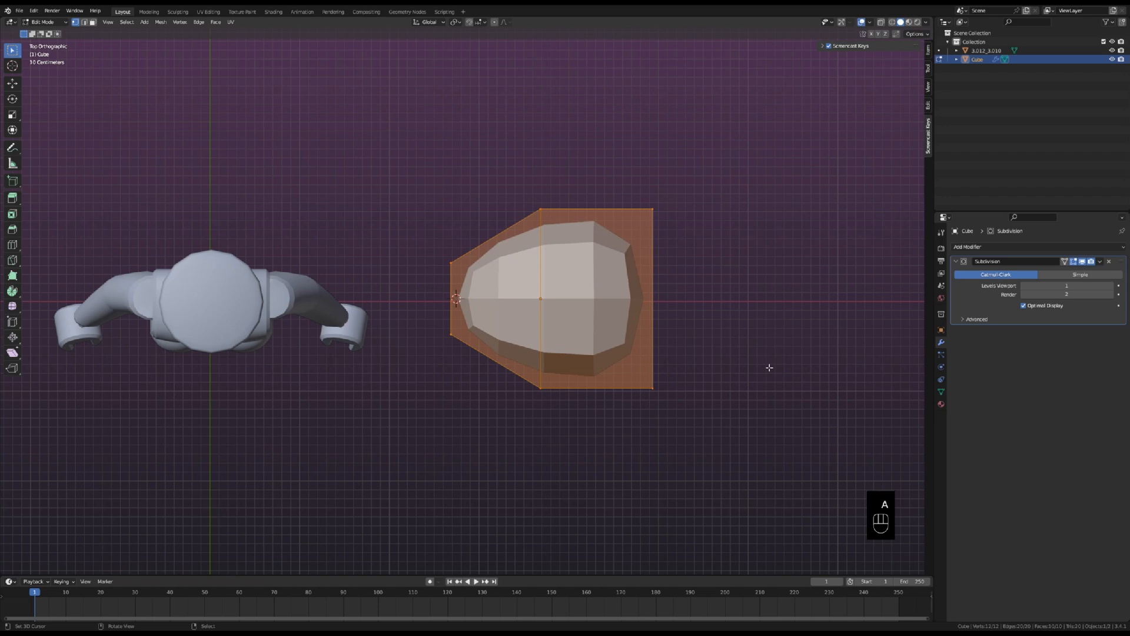
pyautogui.press('s')
pyautogui.press('y')
pyautogui.click(729, 353)
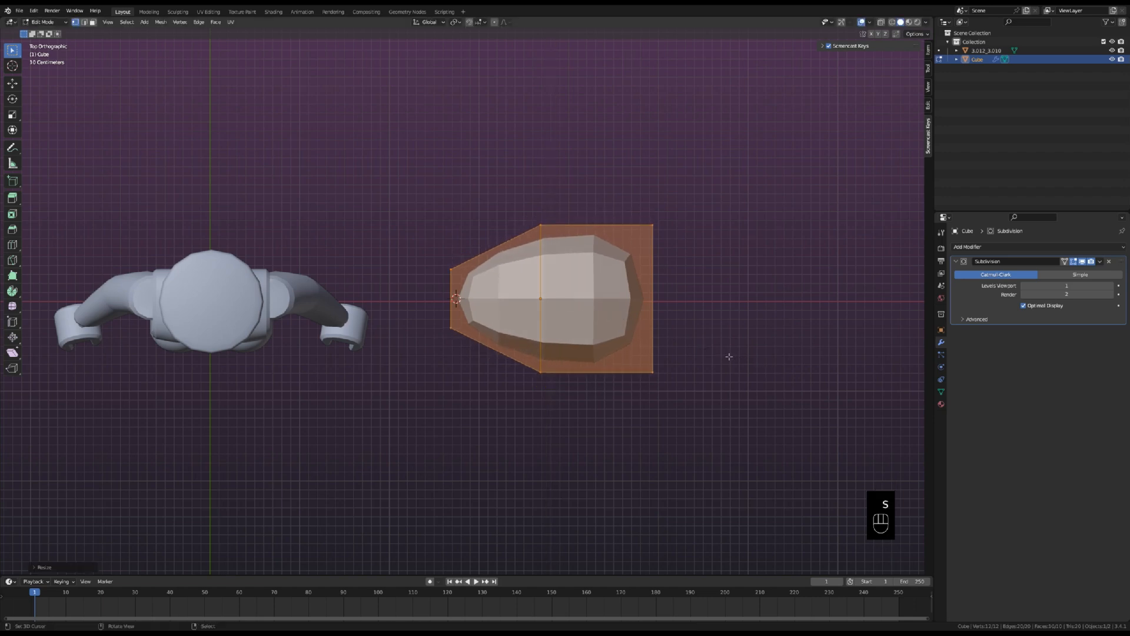
pyautogui.press('Tab')
# In front view, move the tapered shape farther away from the character.
pyautogui.press('`')
pyautogui.click(462, 108)
pyautogui.moveTo(545, 323); pyautogui.dragTo(627, 296)
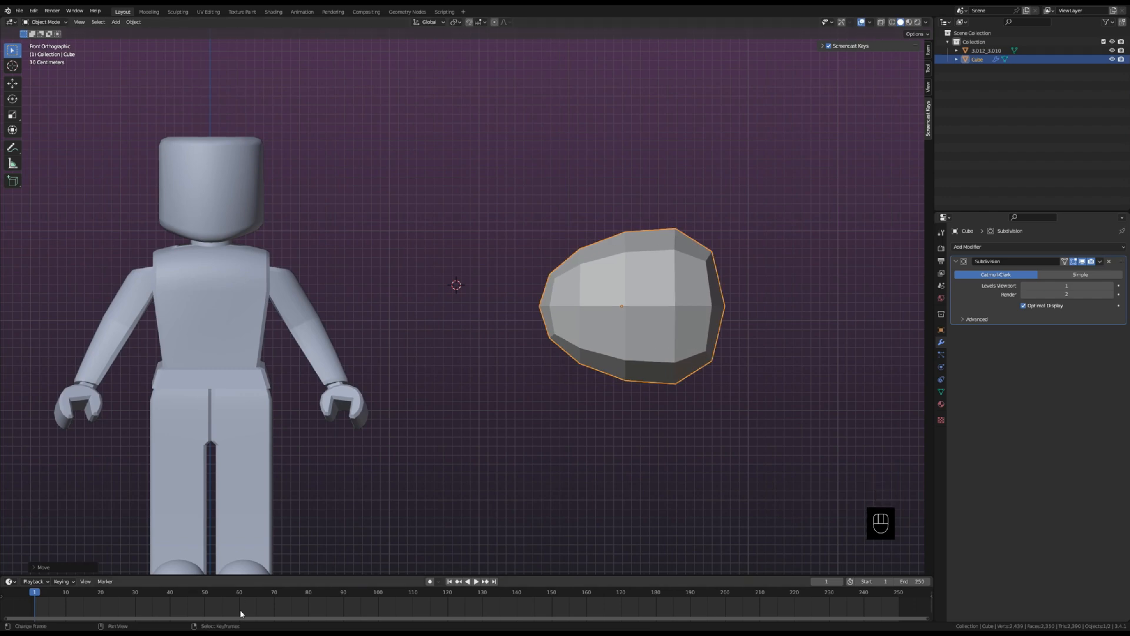
pyautogui.moveTo(508, 320); pyautogui.dragTo(585, 326, button='right')
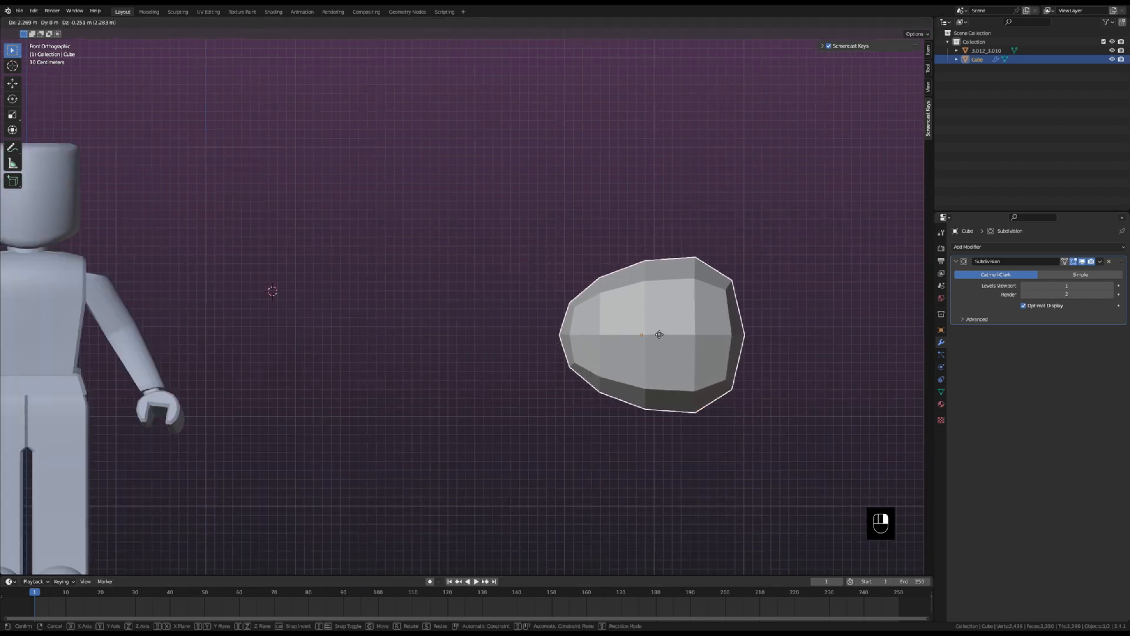
pyautogui.scroll(2, 585, 326)
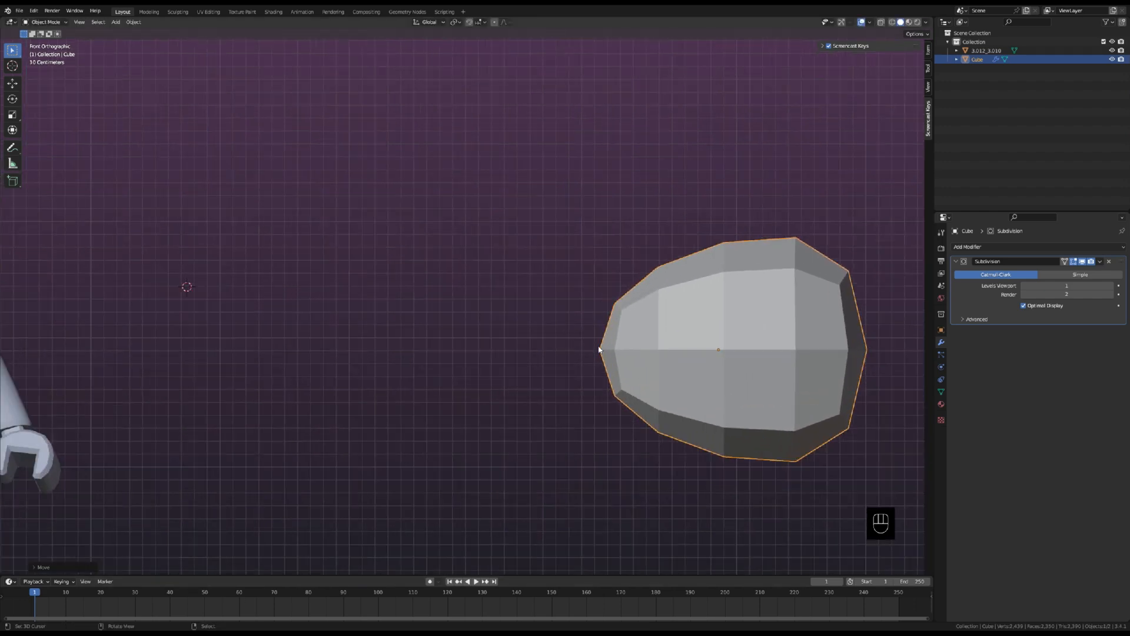
# Add a second cube at the narrow end of the tapered shape and give it a Subdivision Surface modifier.
pyautogui.click(510, 351)
pyautogui.hotkey('shift', 'a')
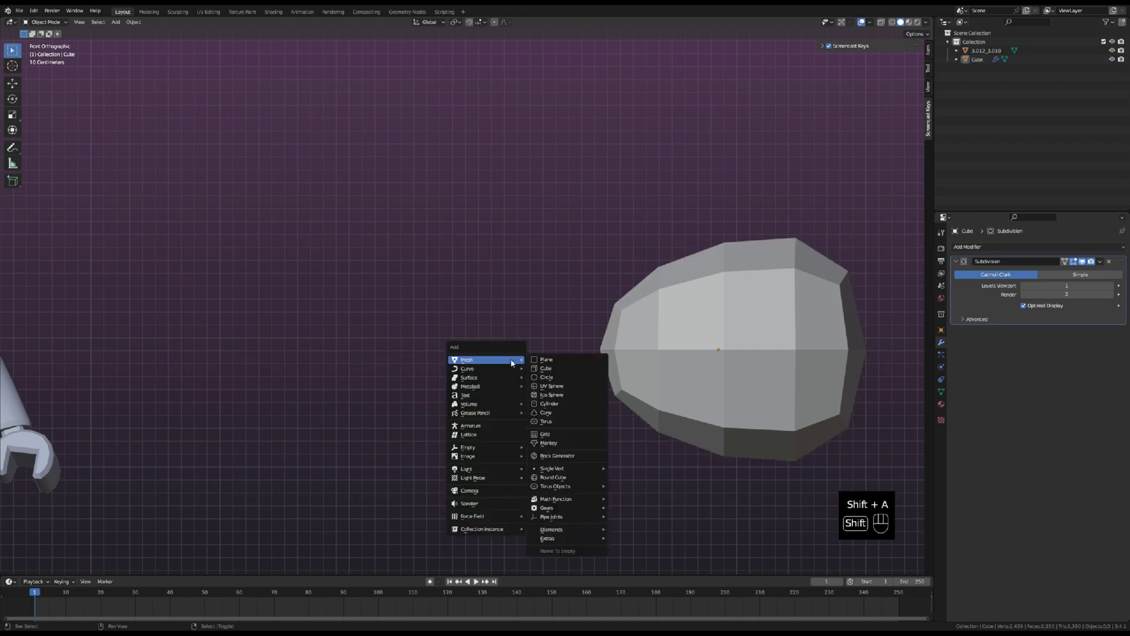
pyautogui.click(543, 369)
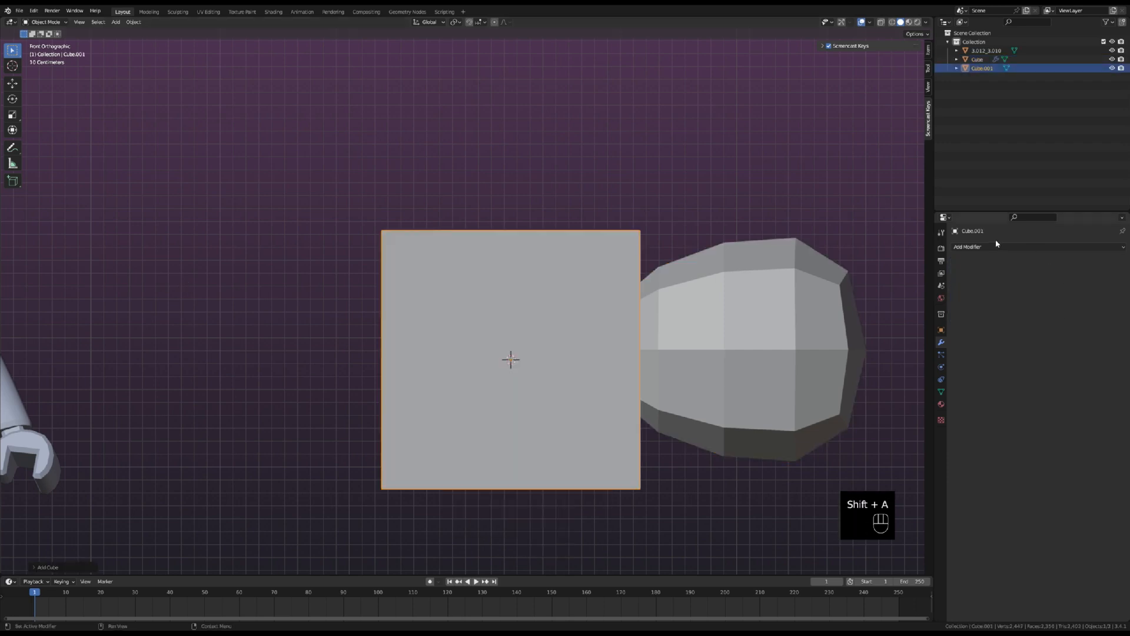
pyautogui.click(968, 248)
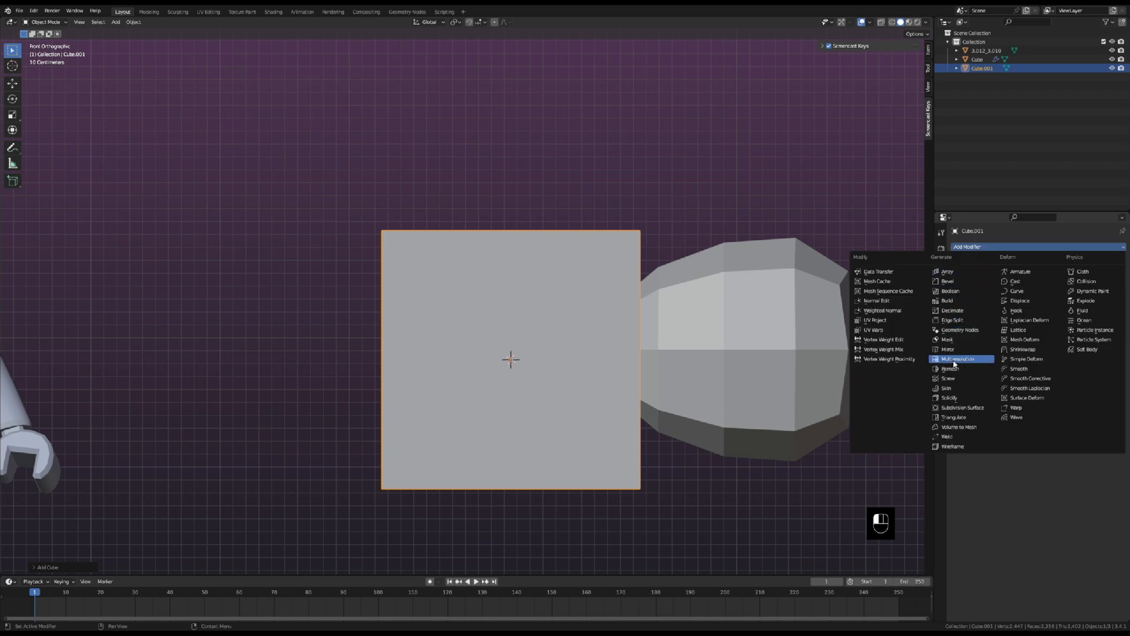
pyautogui.click(962, 408)
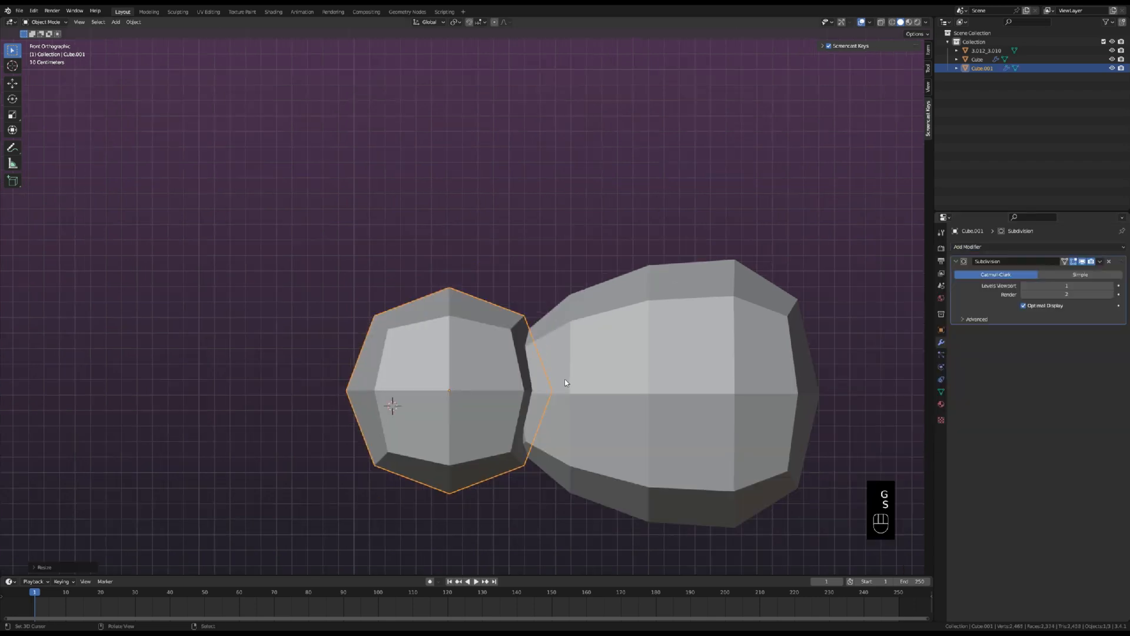
# Scale down the second rounded cube so it only slightly overlaps the narrow end of the tapered shape.
pyautogui.keyDown('shift'); pyautogui.moveTo(564, 379); pyautogui.dragTo(713, 391, button='middle'); pyautogui.keyUp('shift')
pyautogui.press('s')
pyautogui.click(714, 387)
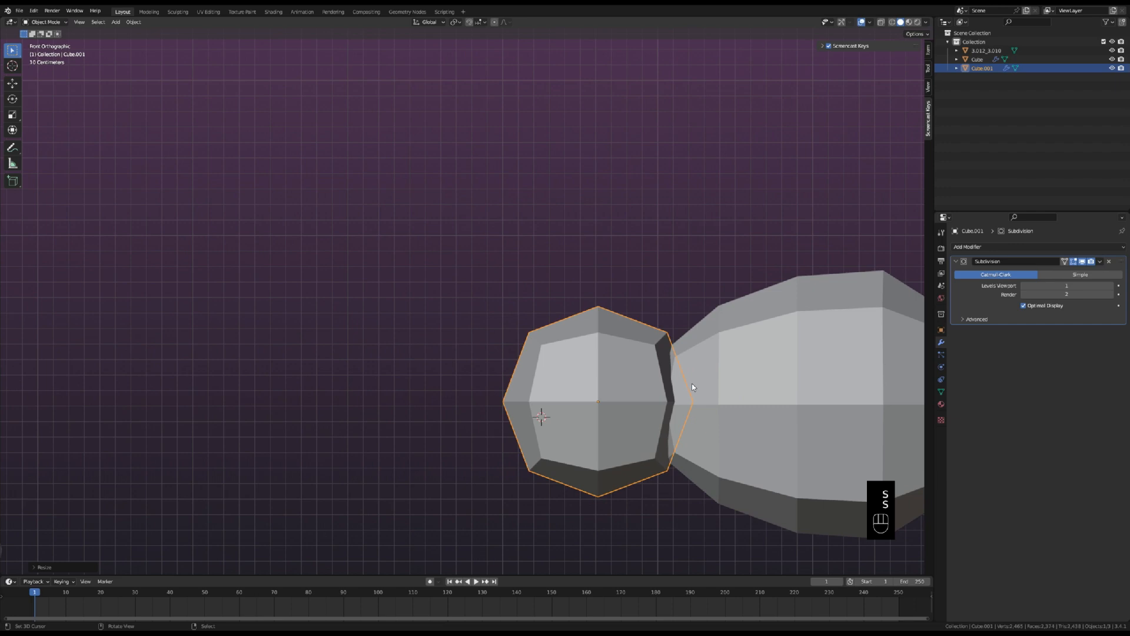
# Edit the second cube's mesh and add a vertical loop cut through its center.
pyautogui.press('Tab')
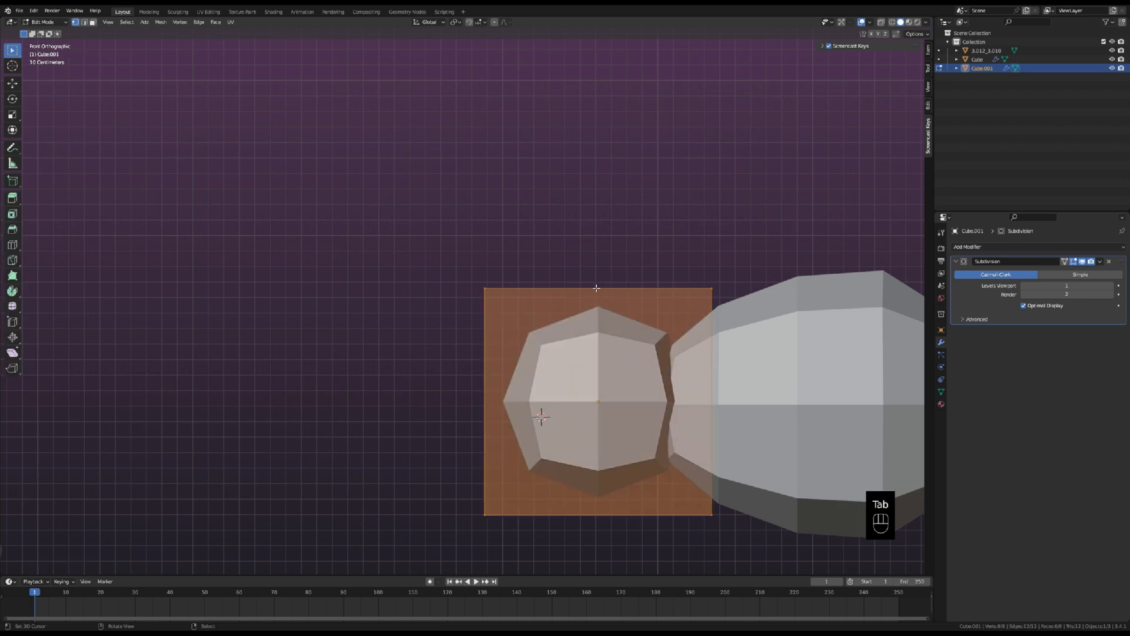
pyautogui.hotkey('ctrl', 'r')
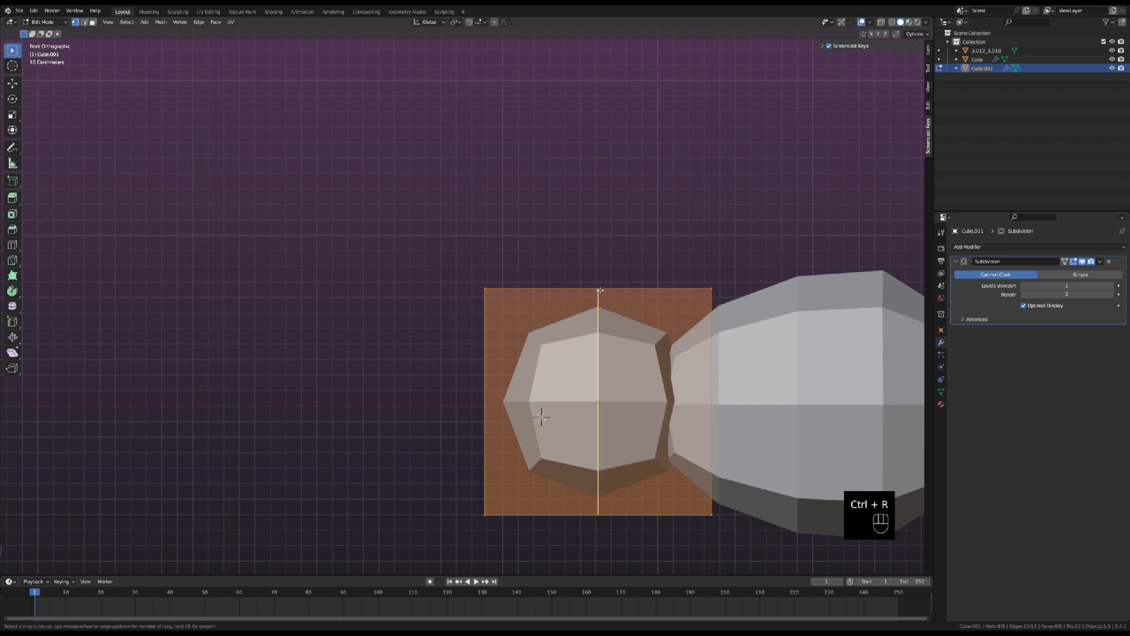
pyautogui.click(599, 289)
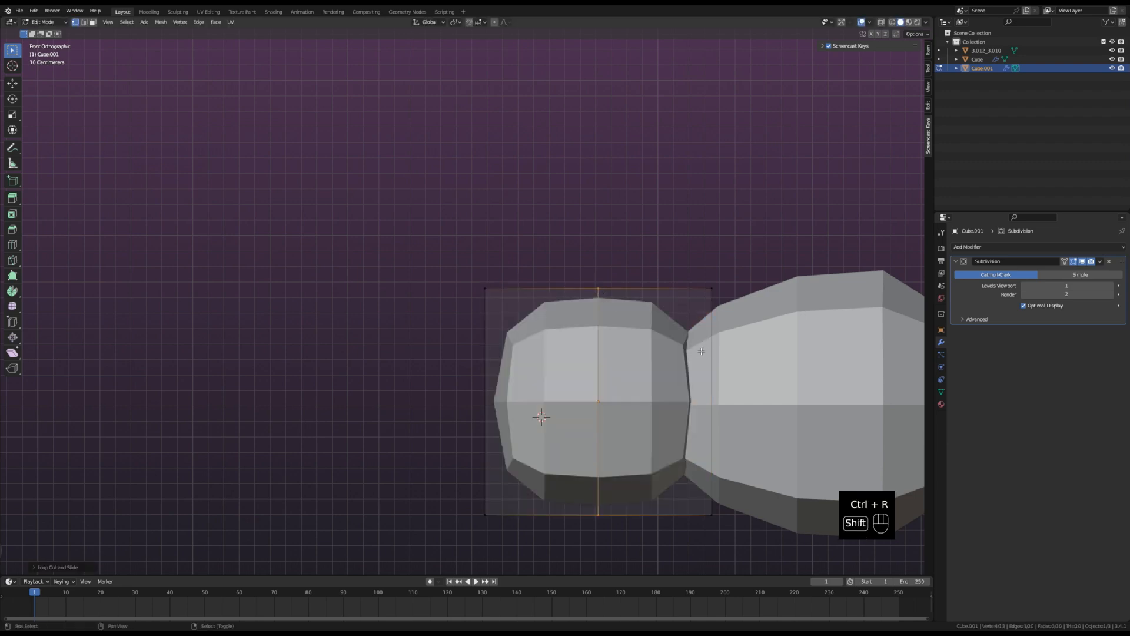
pyautogui.keyDown('shift'); pyautogui.moveTo(681, 305); pyautogui.dragTo(624, 299, button='middle'); pyautogui.keyUp('shift')
# In front view, scale the second cube's entire mesh along X to about three-quarters of its width.
pyautogui.press('a')
pyautogui.moveTo(745, 349); pyautogui.dragTo(568, 312, button='middle')
pyautogui.press('`')
pyautogui.click(451, 176)
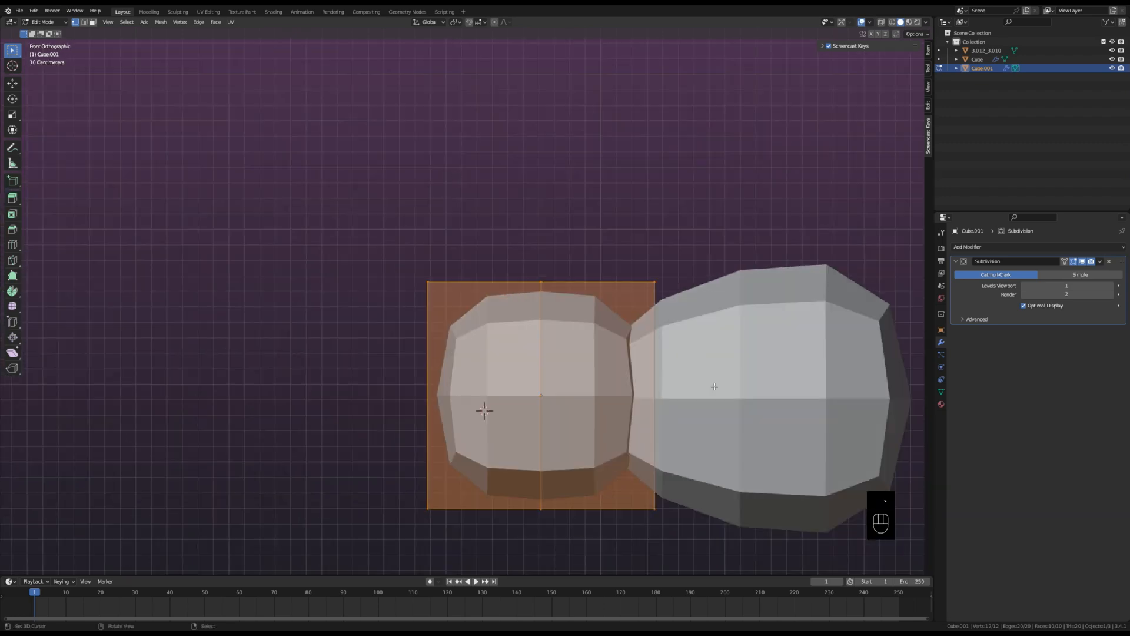
pyautogui.press('s')
pyautogui.press('x')
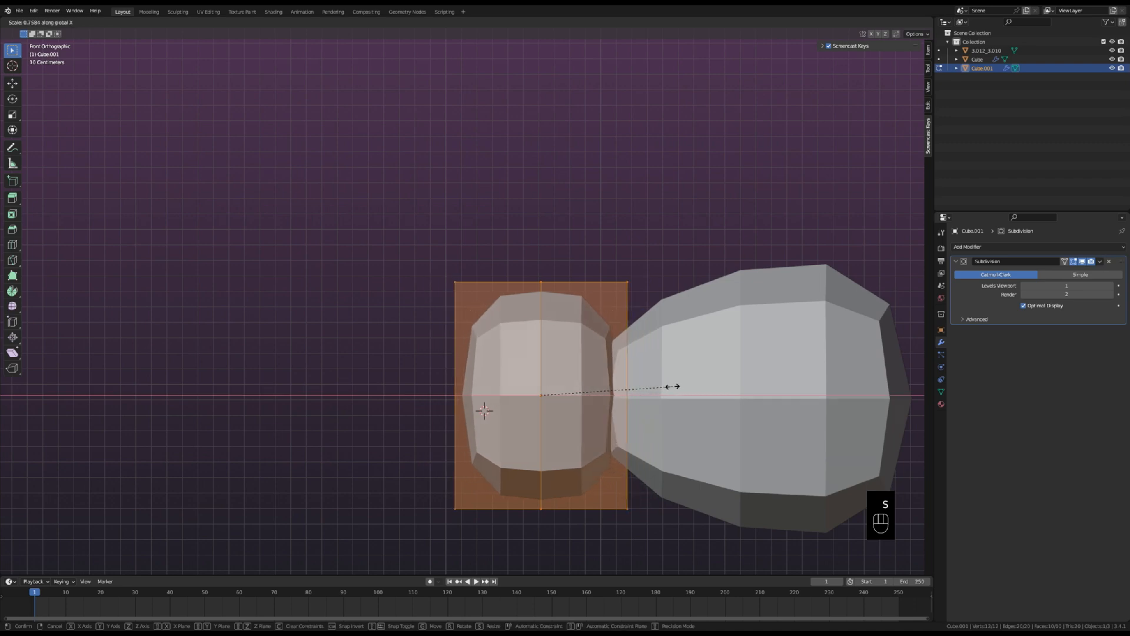
pyautogui.click(672, 387)
# Move the narrowed cube's mesh toward the tapered shape until it slightly overlaps the narrow end, and return to Object Mode.
pyautogui.scroll(-2, 665, 384)
pyautogui.press('g')
pyautogui.click(650, 378)
pyautogui.hotkey('ctrl', 'z')
pyautogui.scroll(1, 650, 376)
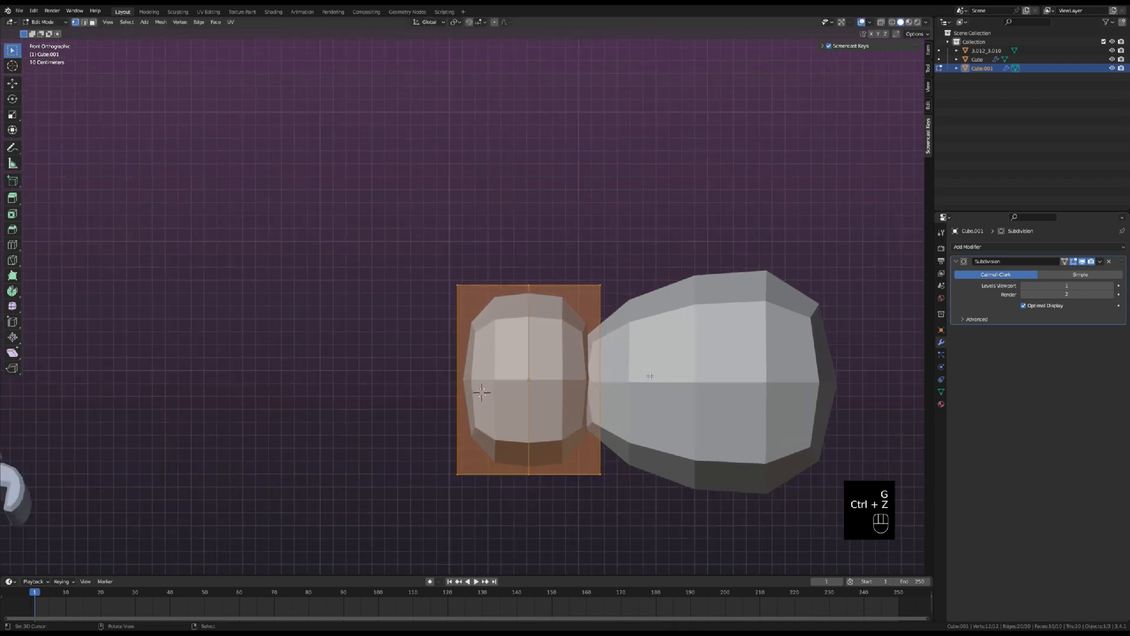
pyautogui.press('g')
pyautogui.click(662, 379)
pyautogui.press('Tab')
pyautogui.scroll(-3, 702, 164)
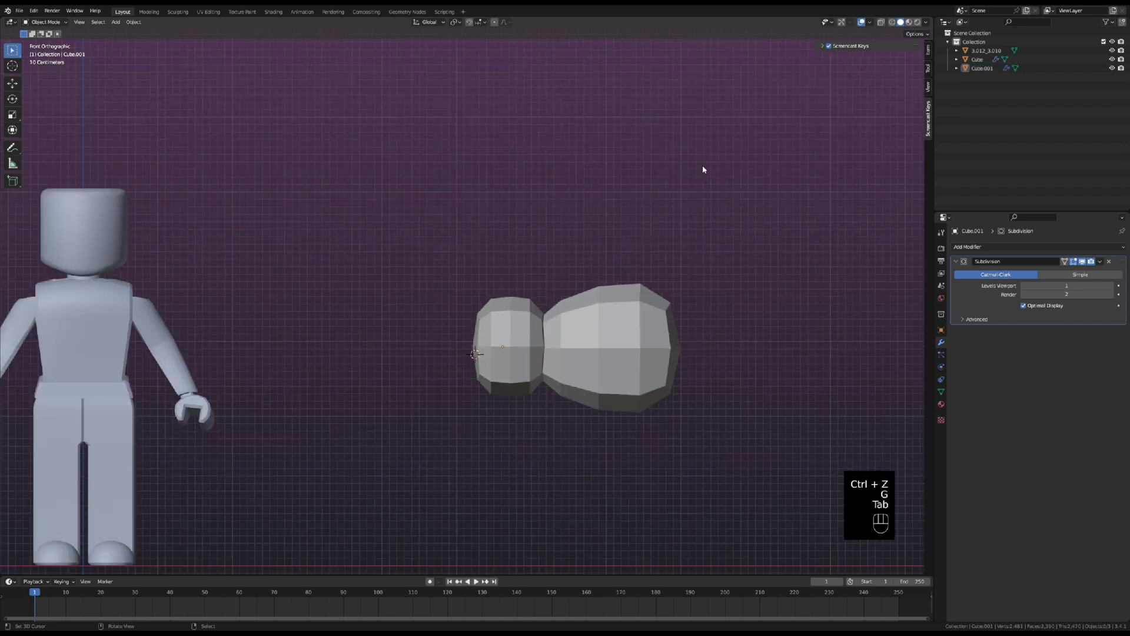
# Add a Mirror modifier on the X axis to the tapered shape, with the small center cube (Cube.001) as Mirror Object.
pyautogui.scroll(-4, 636, 230)
pyautogui.scroll(5, 548, 314)
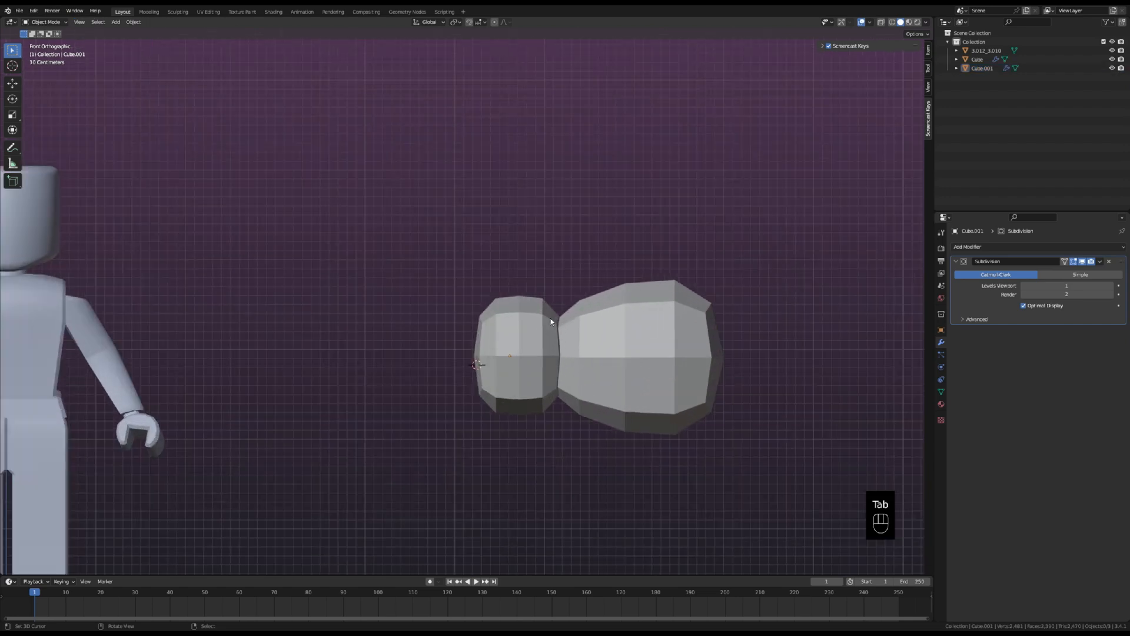
pyautogui.scroll(2, 551, 322)
pyautogui.click(663, 359)
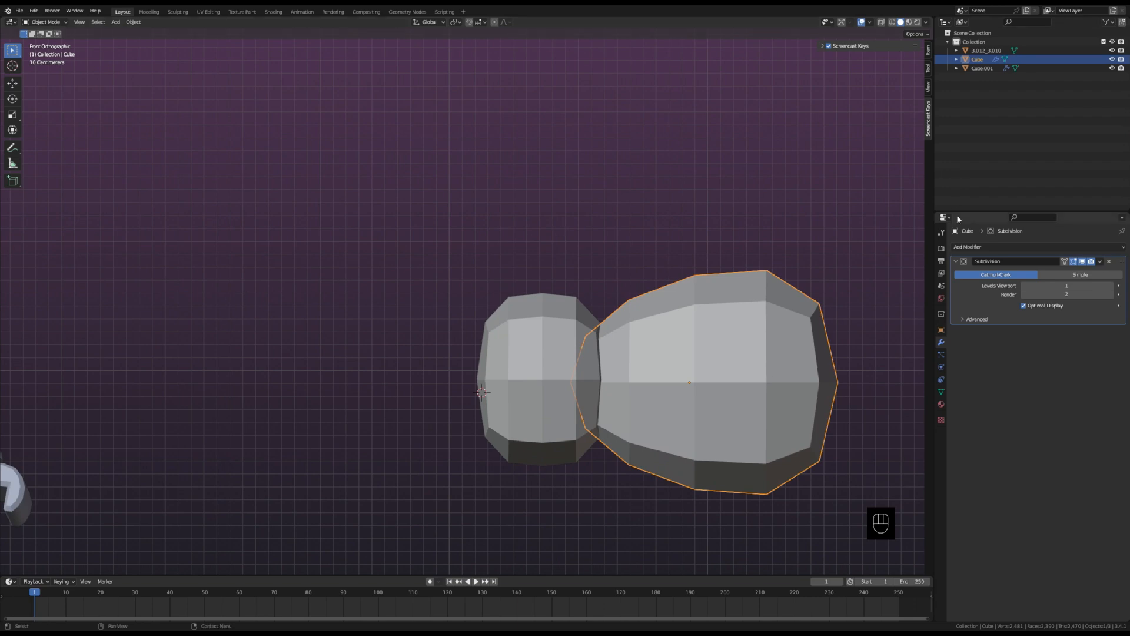
pyautogui.click(961, 248)
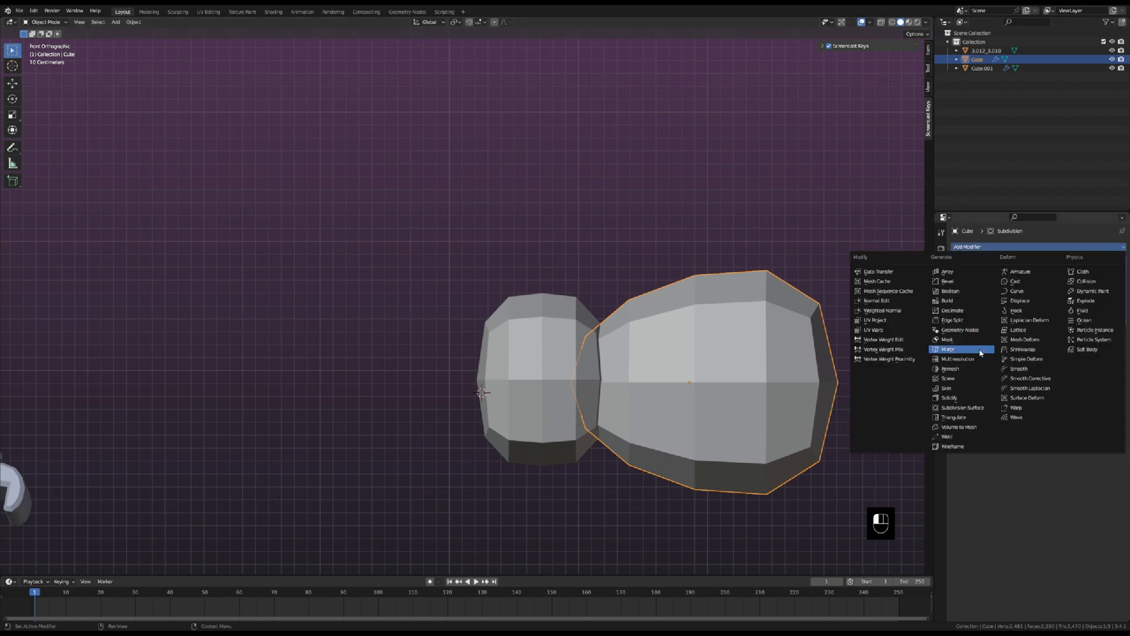
pyautogui.click(981, 352)
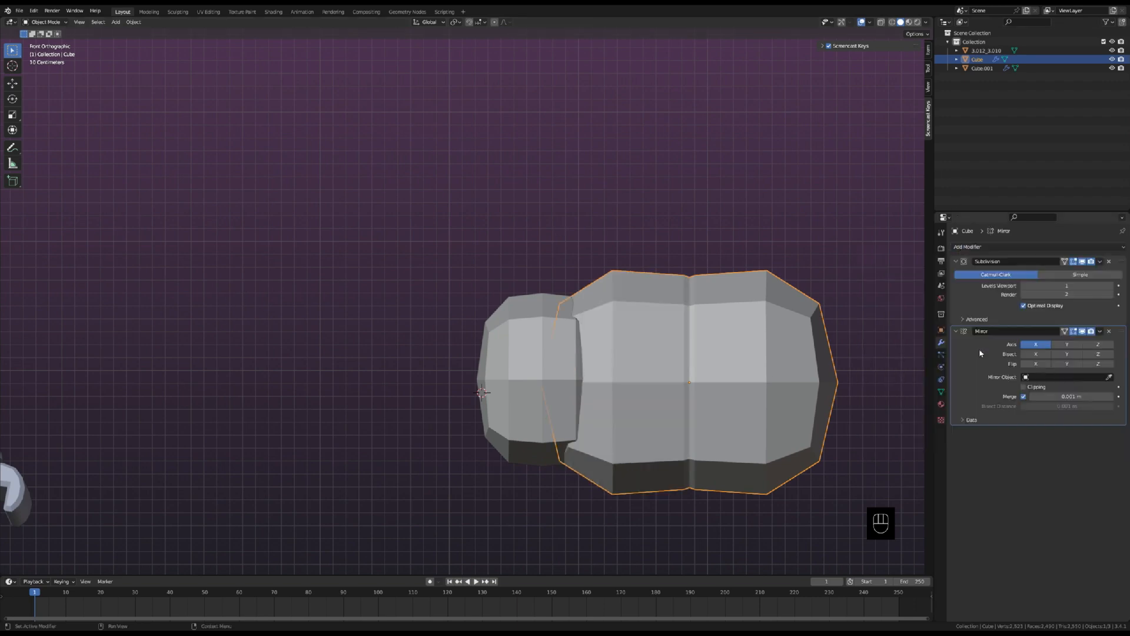
pyautogui.click(1109, 377)
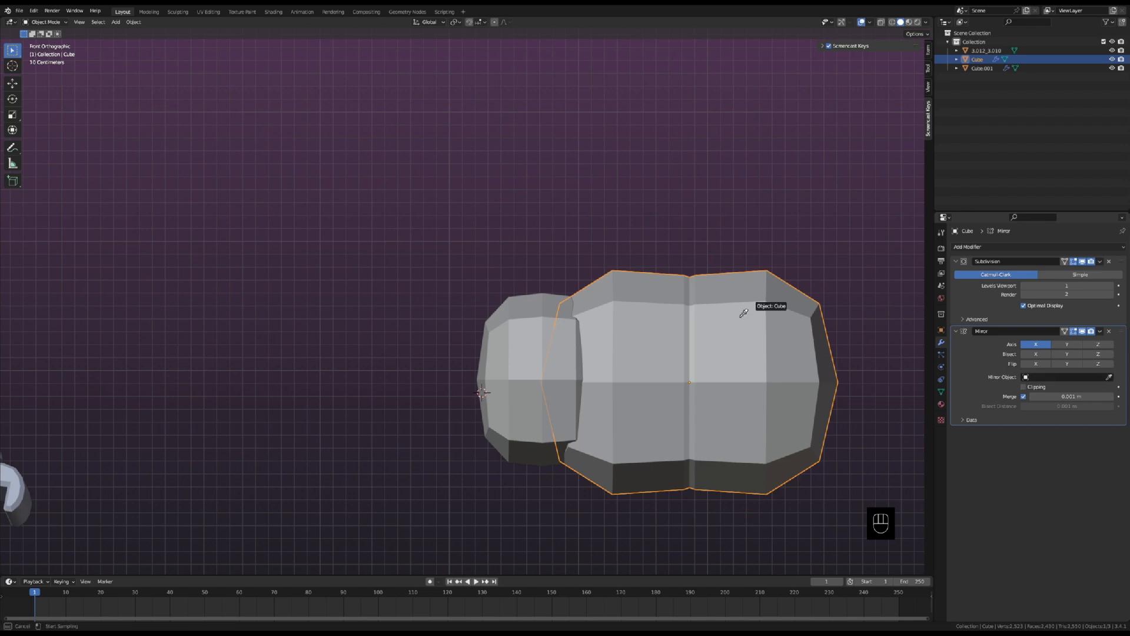
pyautogui.click(521, 349)
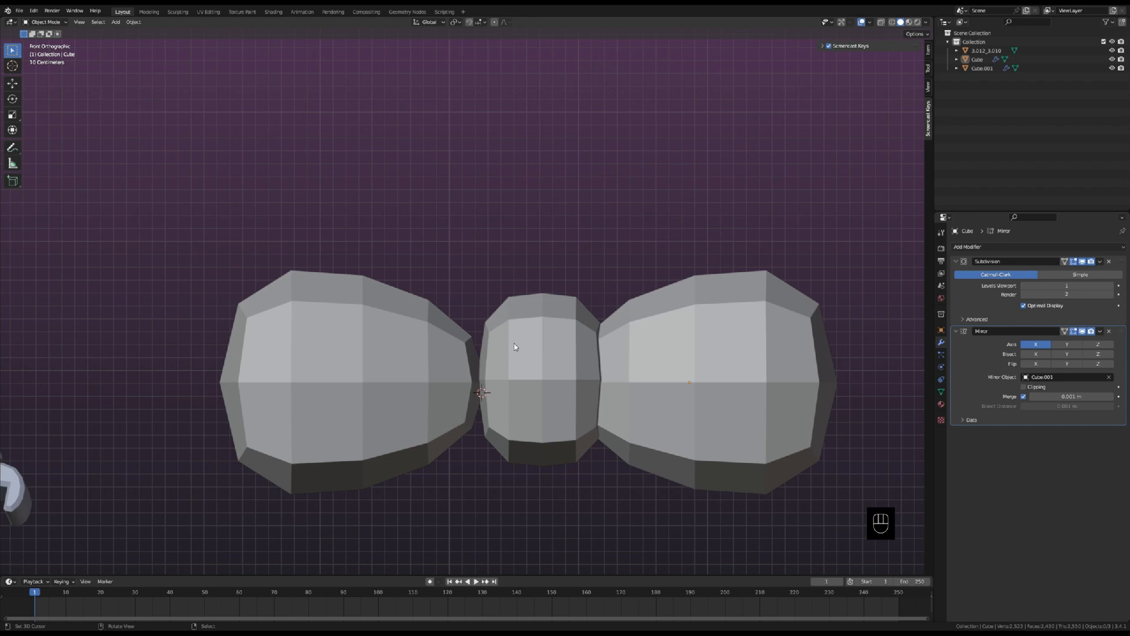
# Set the small center cube's origin to its geometry so the mirrored side sits symmetrically.
pyautogui.scroll(2, 514, 346)
pyautogui.scroll(-1, 454, 361)
pyautogui.click(512, 370)
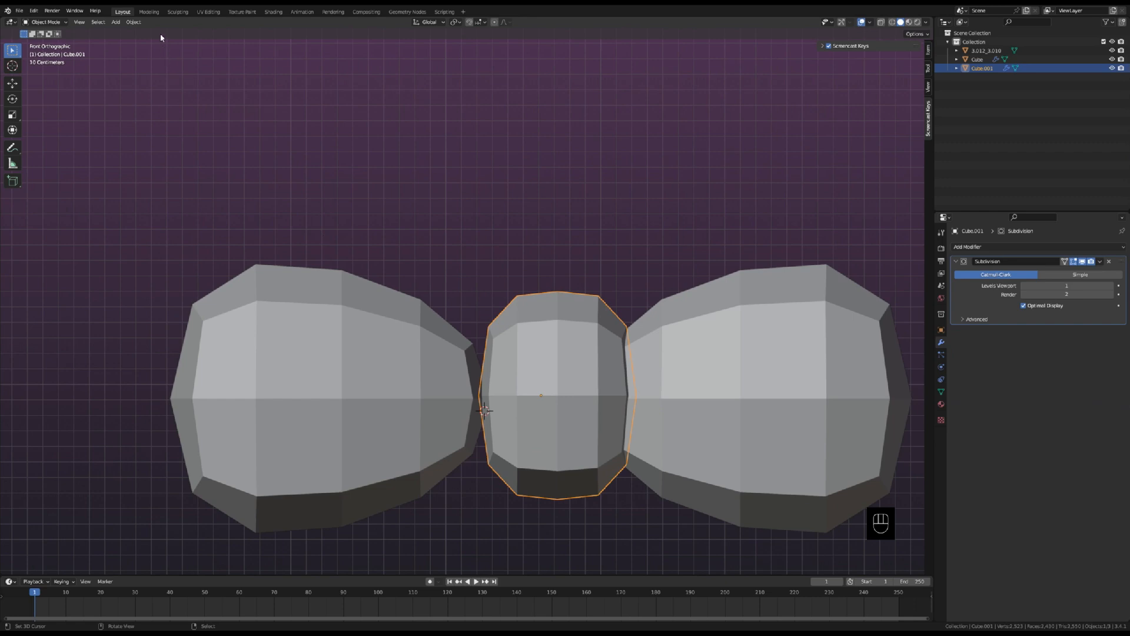
pyautogui.click(134, 23)
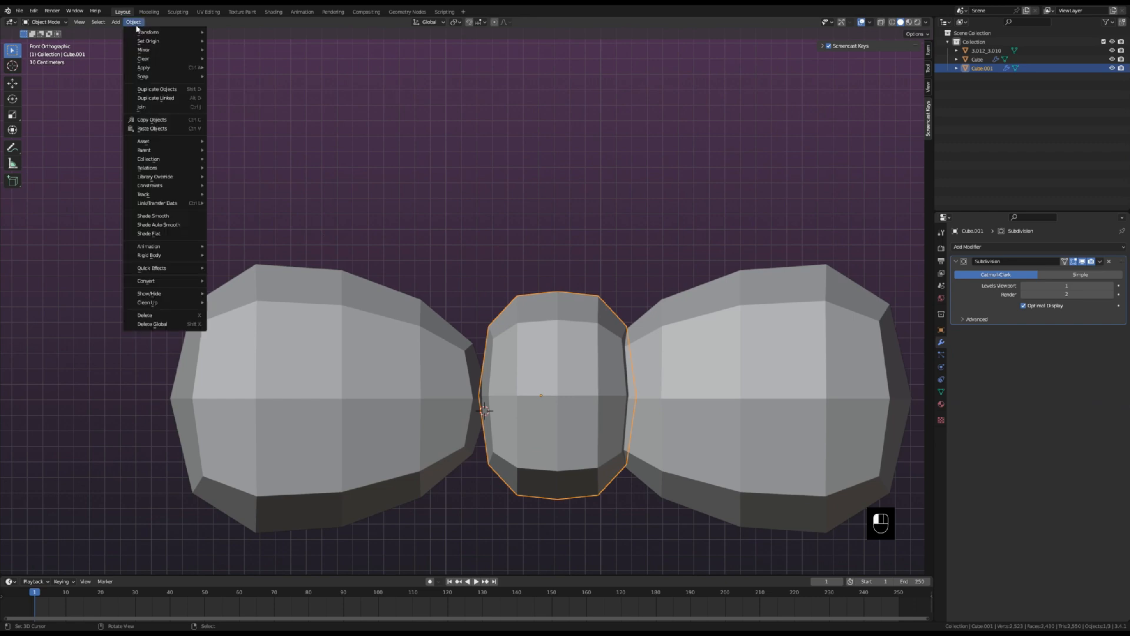
pyautogui.moveTo(157, 42)
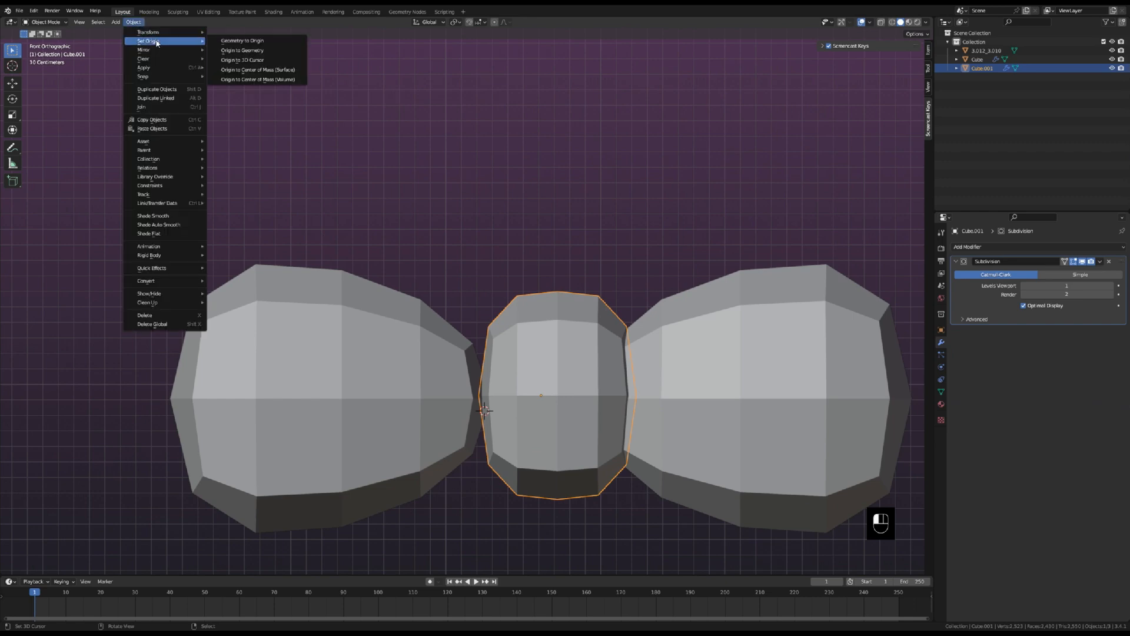
pyautogui.click(242, 50)
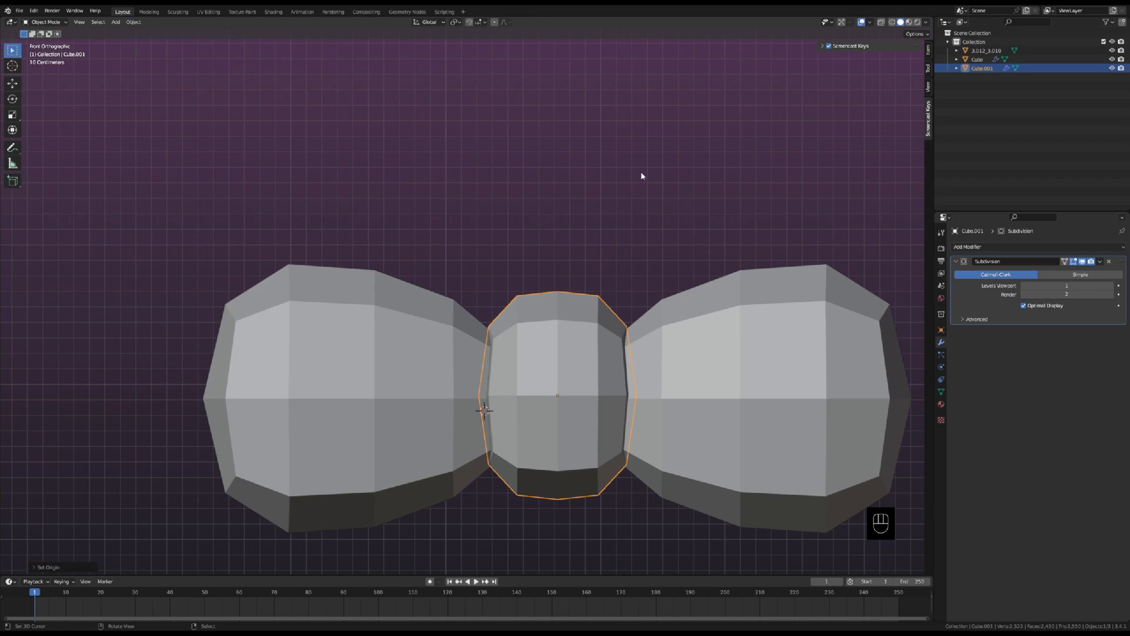
# Move the mirrored tapered shape inward to overlap the center cube and rotate it slightly so the outer ends tilt upward.
pyautogui.scroll(1, 592, 282)
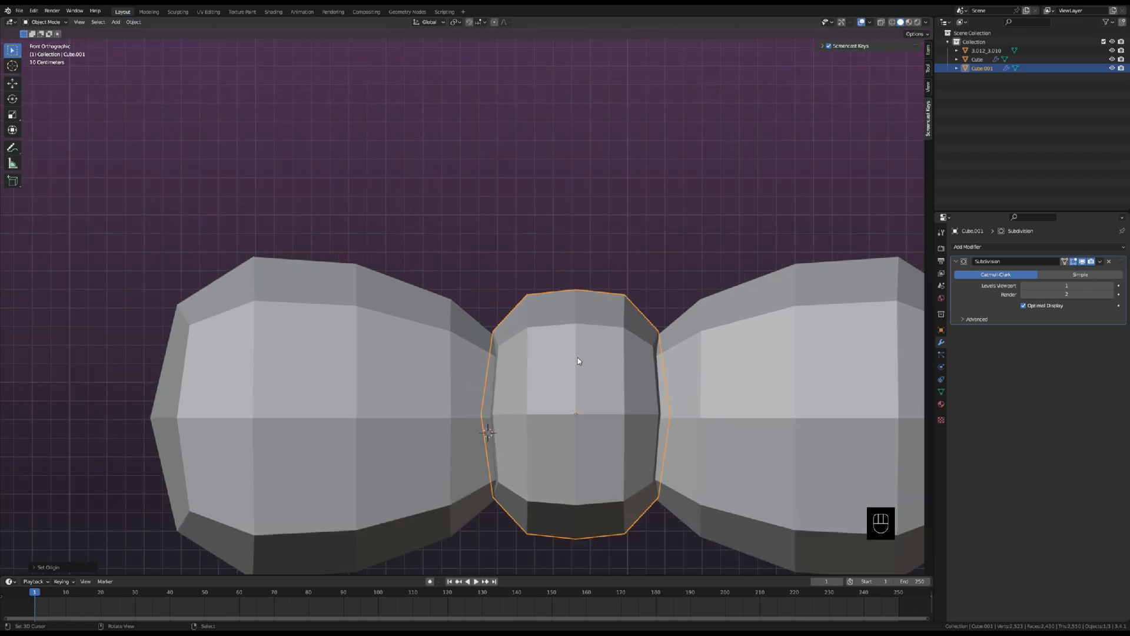
pyautogui.scroll(-2, 599, 427)
pyautogui.click(719, 408)
pyautogui.press('Tab')
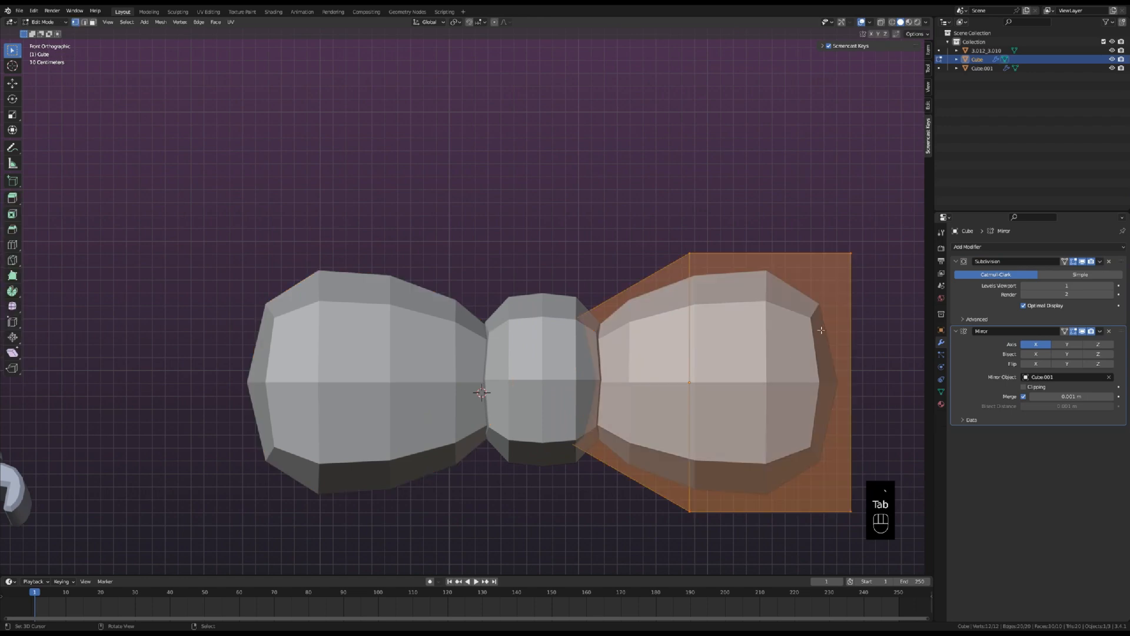
pyautogui.press('Tab')
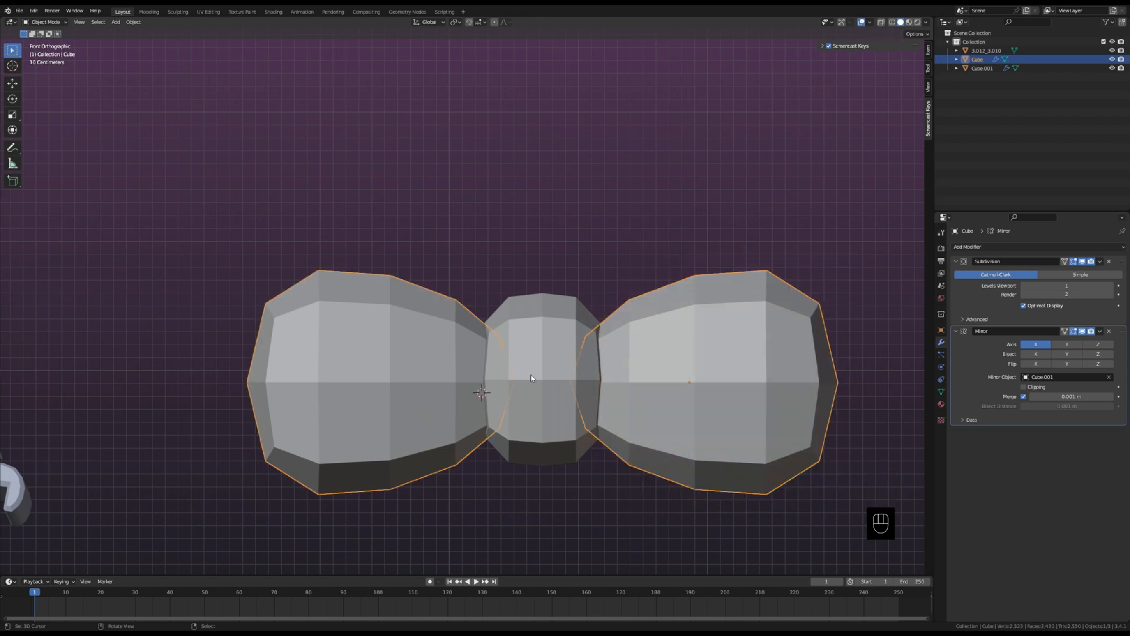
pyautogui.scroll(2, 659, 345)
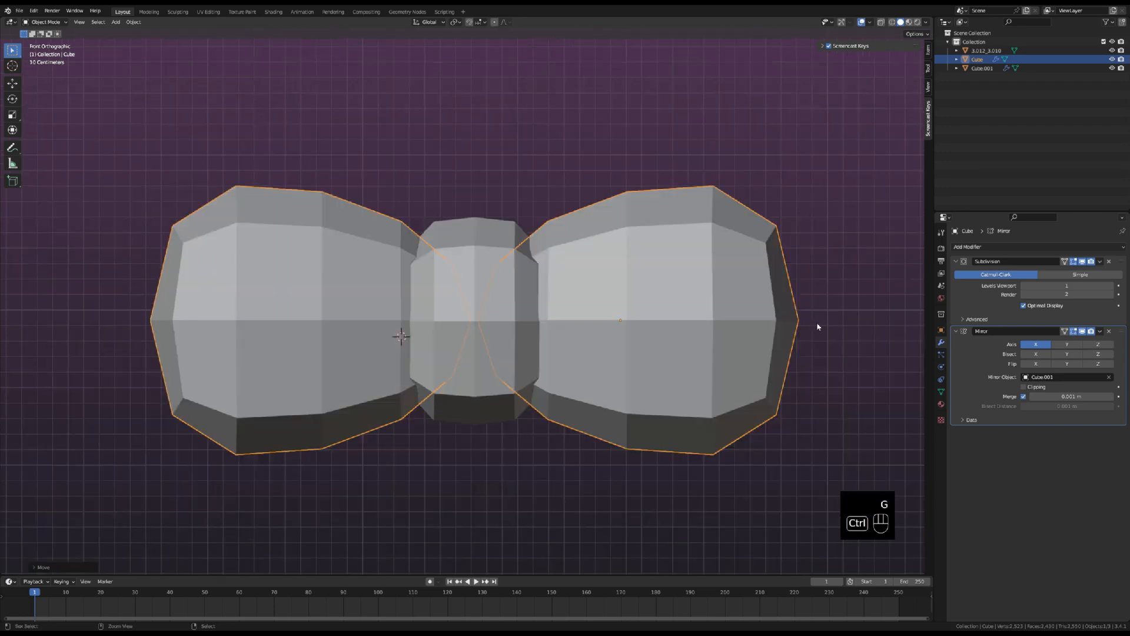
pyautogui.hotkey('ctrl', 'z')
pyautogui.hotkey('ctrl', 'shift', 'z')
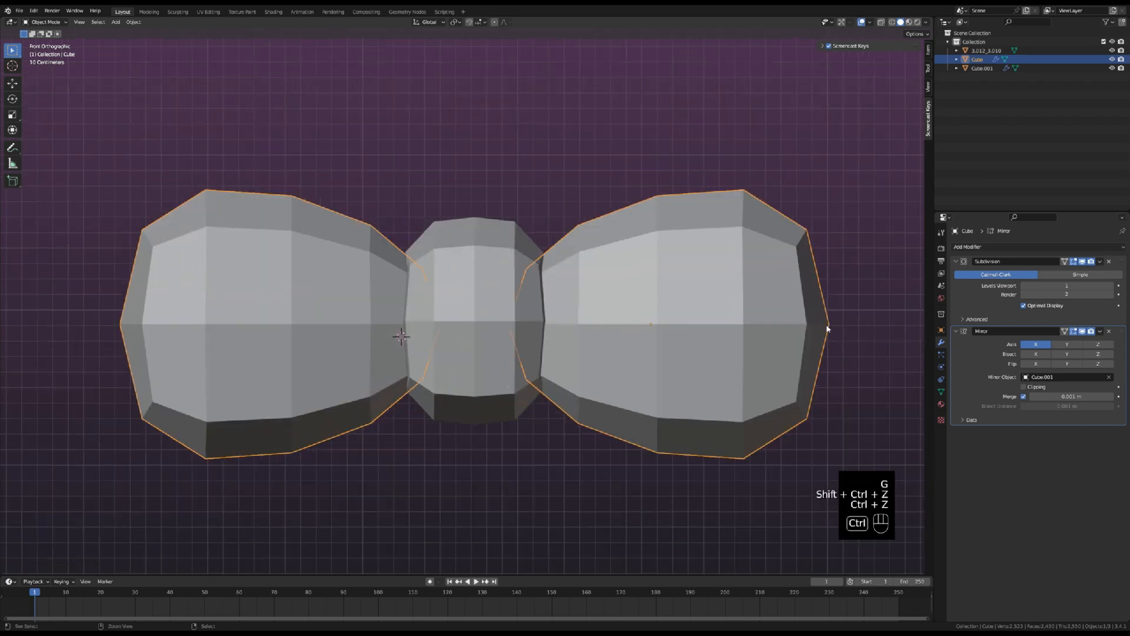
pyautogui.press('r')
pyautogui.click(825, 282)
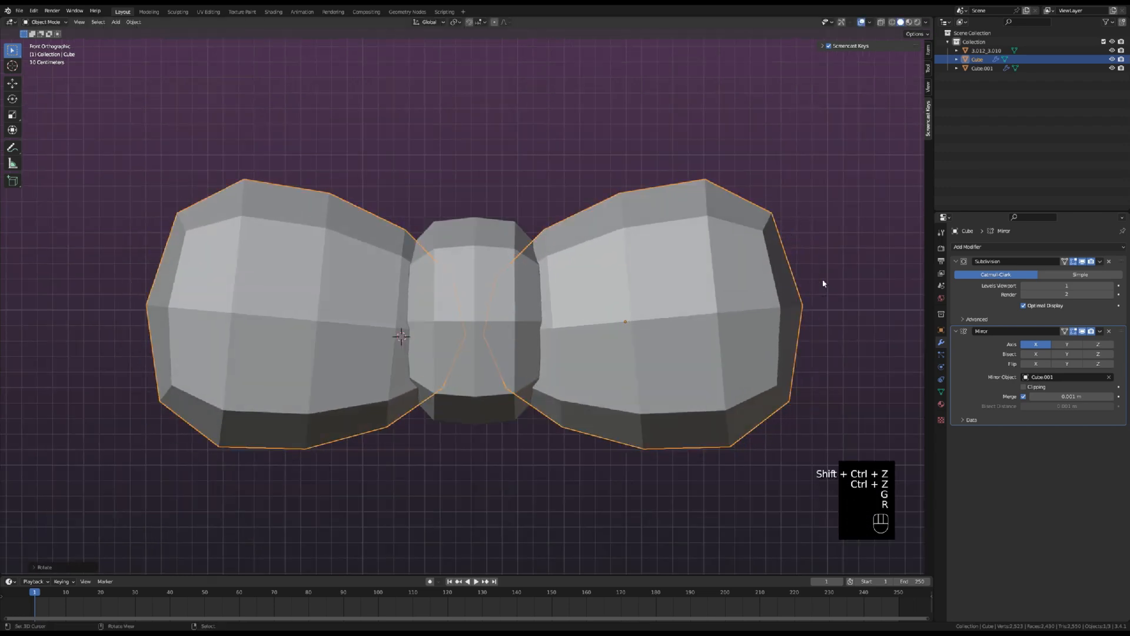
pyautogui.rightClick(825, 282)
pyautogui.rightClick(745, 285)
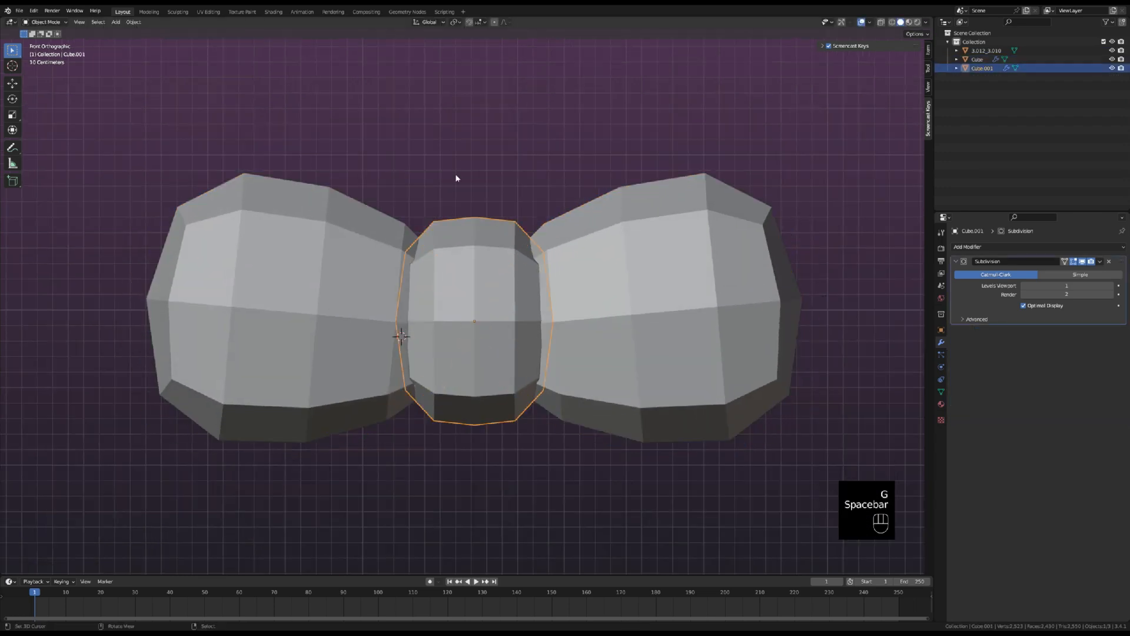
# Select the center cube and the mirrored tapered shape together and apply Shade Smooth to them.
pyautogui.rightClick(456, 177)
pyautogui.moveTo(230, 222); pyautogui.dragTo(877, 524)
pyautogui.click(215, 83)
pyautogui.moveTo(153, 59); pyautogui.dragTo(764, 451)
pyautogui.moveTo(93, 50); pyautogui.dragTo(840, 531)
pyautogui.click(133, 21)
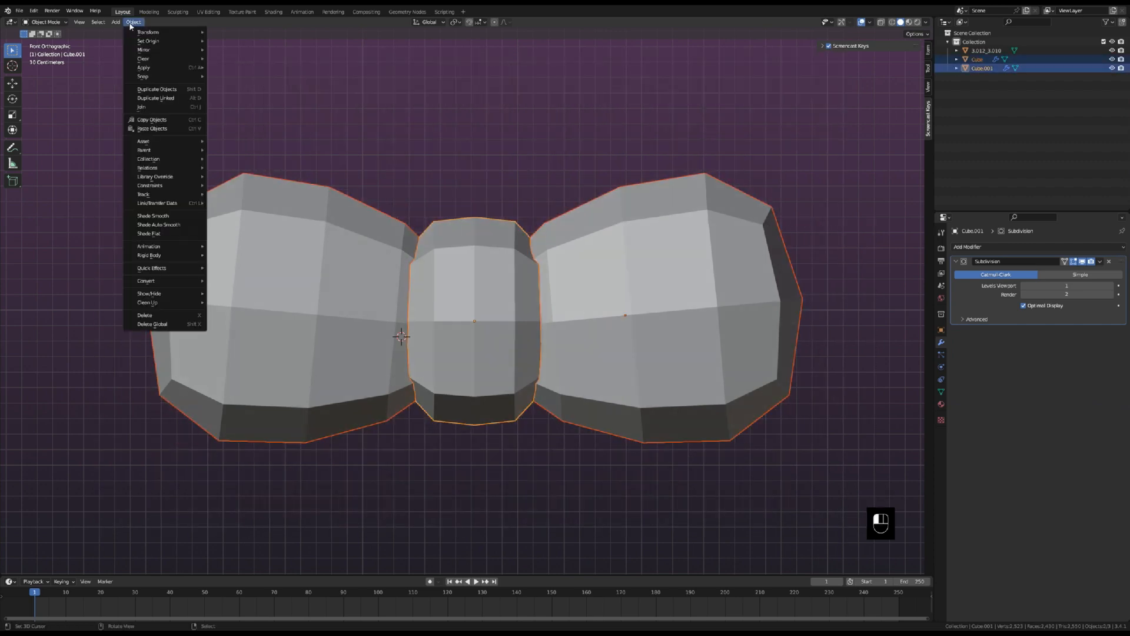
pyautogui.click(153, 215)
pyautogui.click(451, 181)
pyautogui.scroll(-5, 459, 185)
pyautogui.scroll(4, 461, 189)
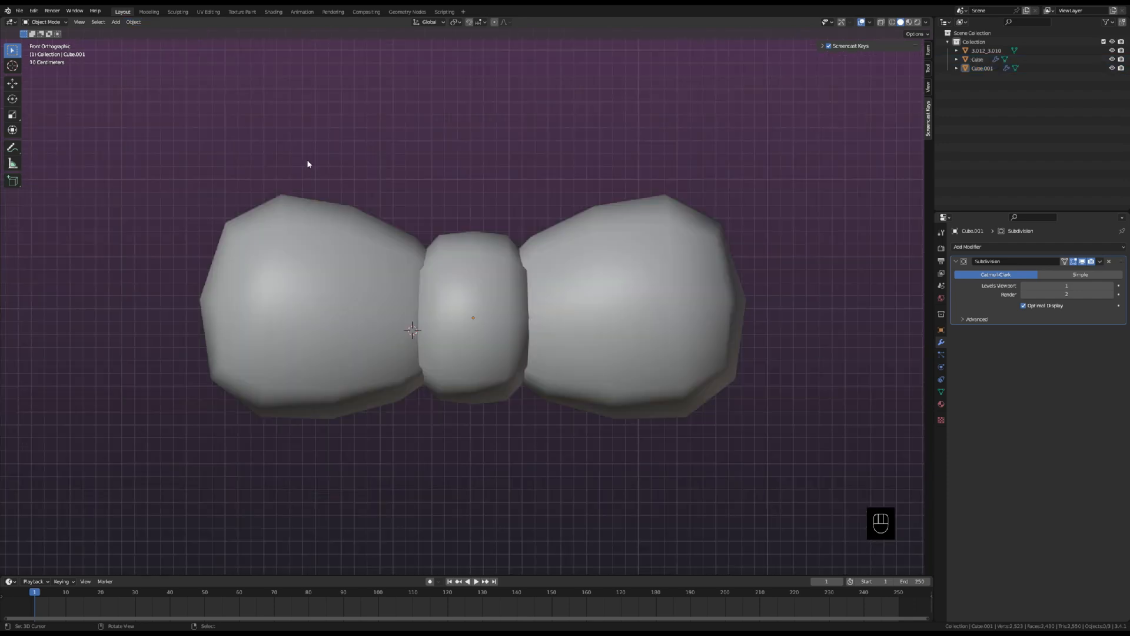
# Open the mirrored tapered shape in the UV Editing workspace and align its 3D view to the front.
pyautogui.click(687, 299)
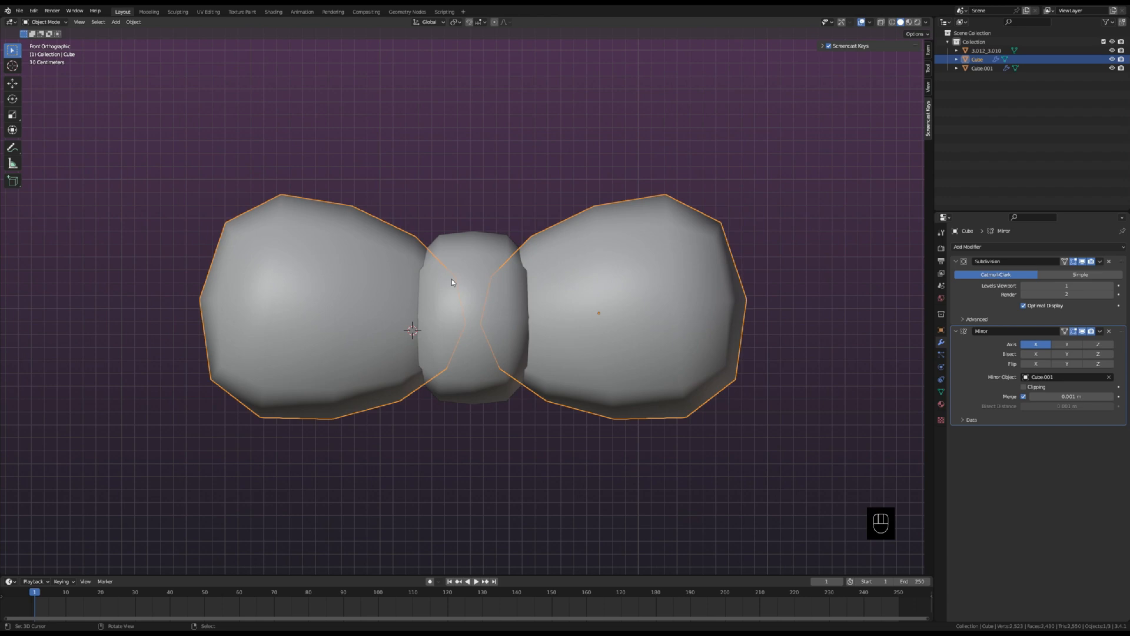
pyautogui.click(208, 14)
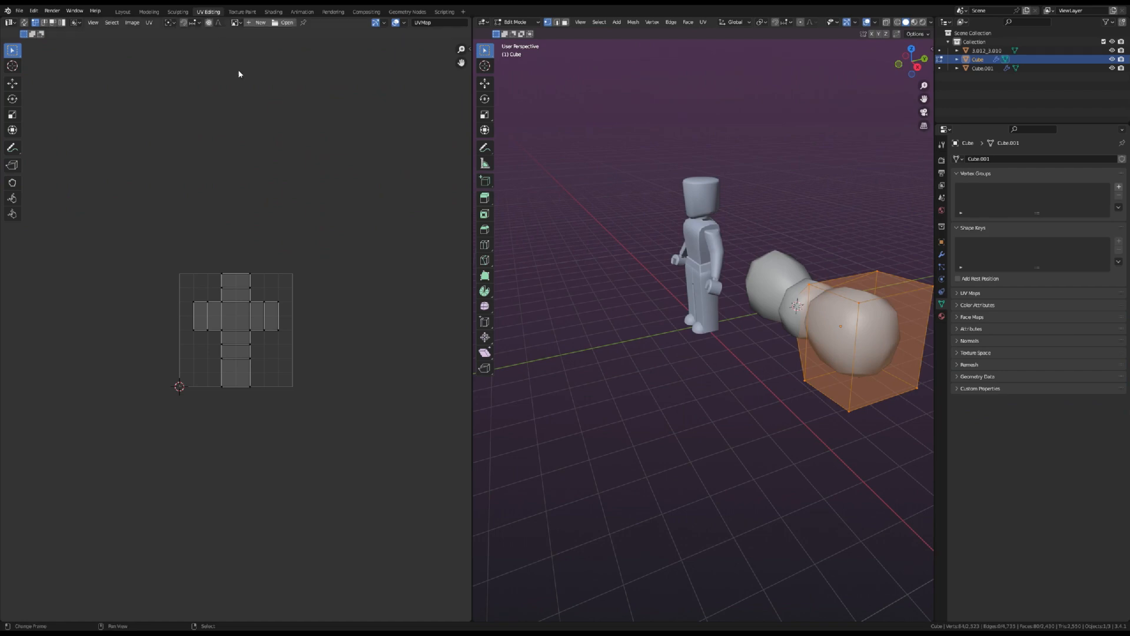
pyautogui.moveTo(751, 320); pyautogui.dragTo(772, 332, button='middle')
pyautogui.press('`')
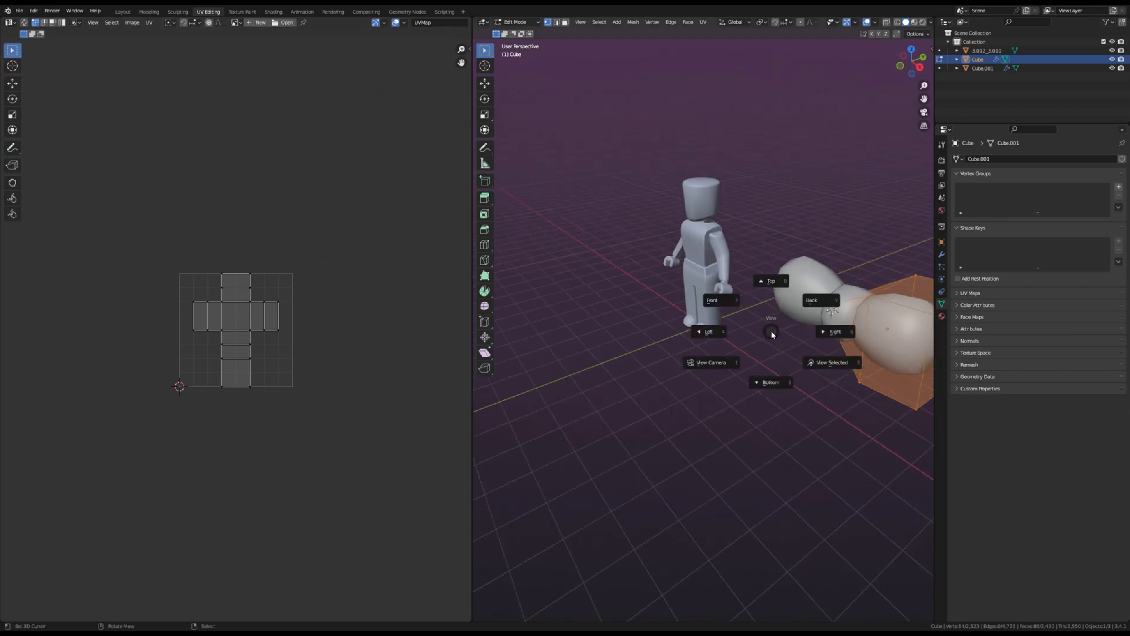
pyautogui.click(721, 265)
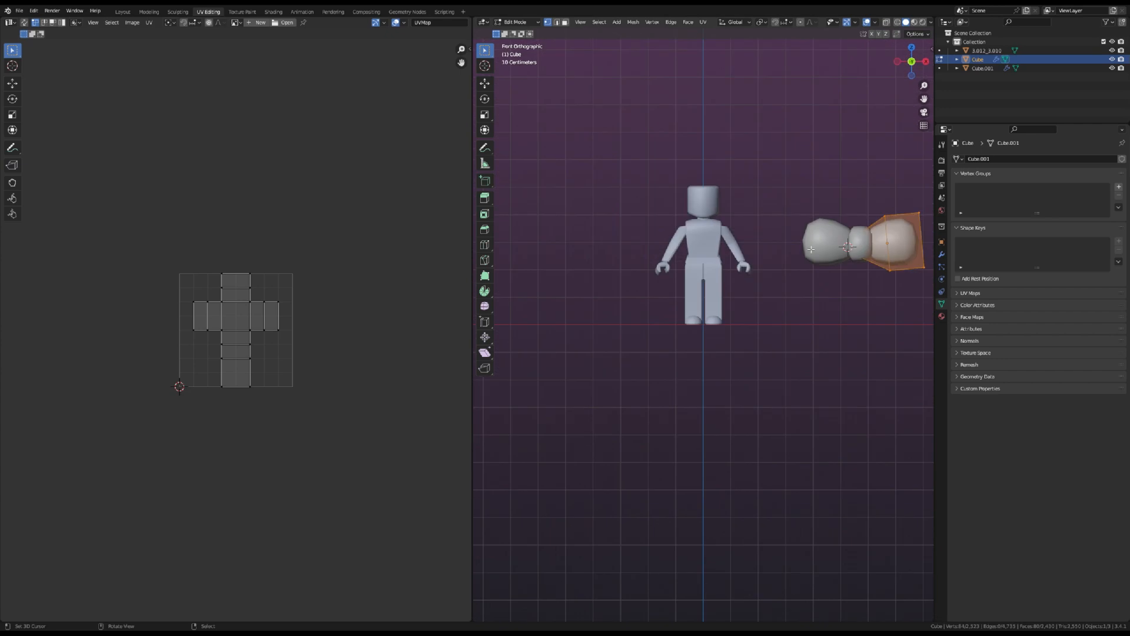
# In Object Mode, apply the tapered shape's Subdivision modifier while keeping its Mirror modifier.
pyautogui.press('Tab')
pyautogui.press('KP_Decimal')
pyautogui.click(942, 255)
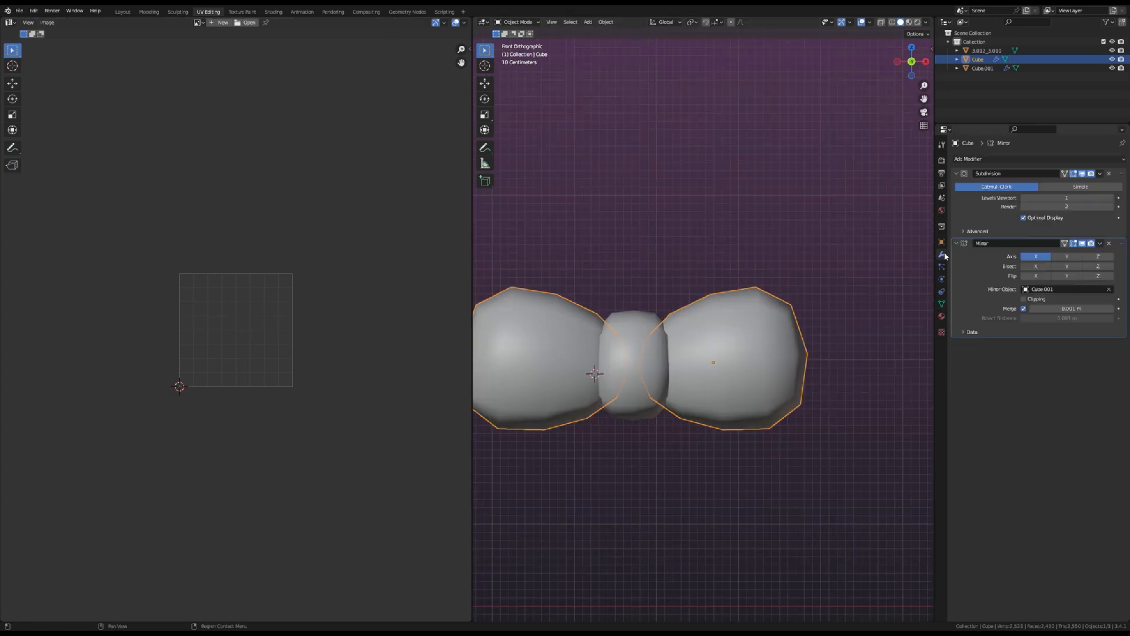
pyautogui.click(1100, 174)
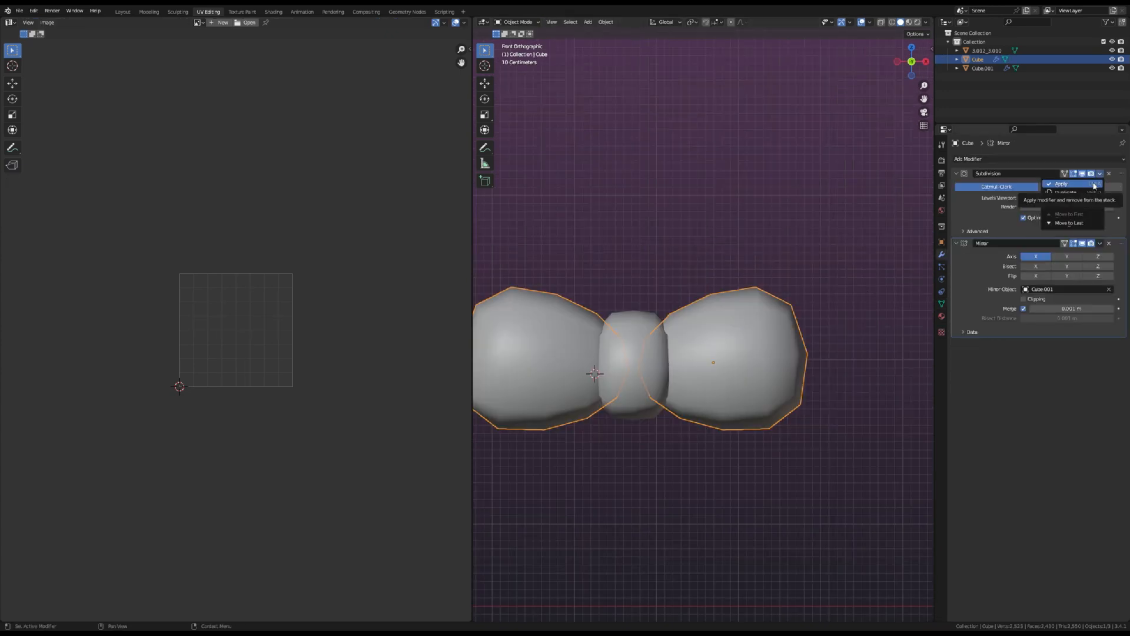
pyautogui.click(1095, 186)
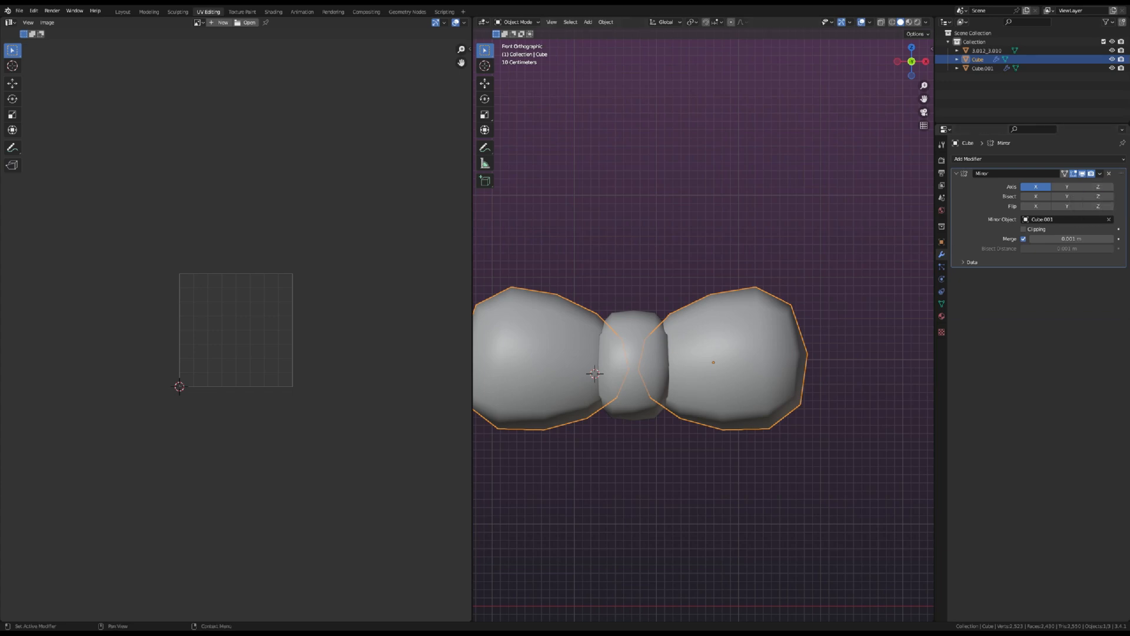
# Edit the tapered shape's mesh and unwrap all its faces with Project from View in the front view.
pyautogui.scroll(1, 701, 347)
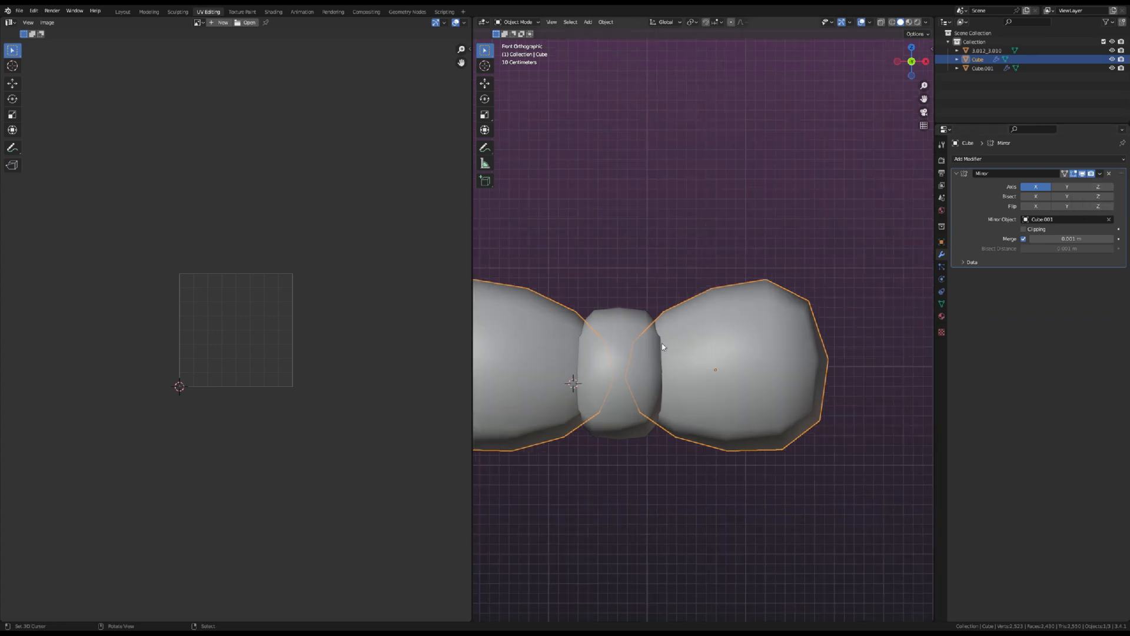
pyautogui.press('Tab')
pyautogui.scroll(2, 663, 343)
pyautogui.scroll(4, 282, 299)
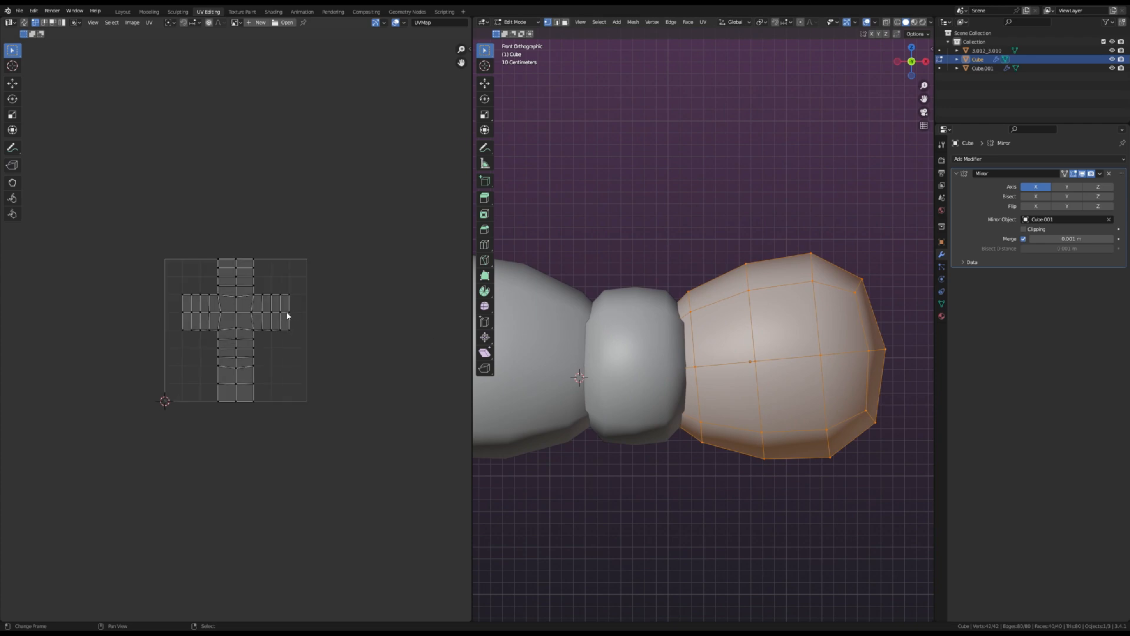
pyautogui.press('Tab')
pyautogui.press('Tab')
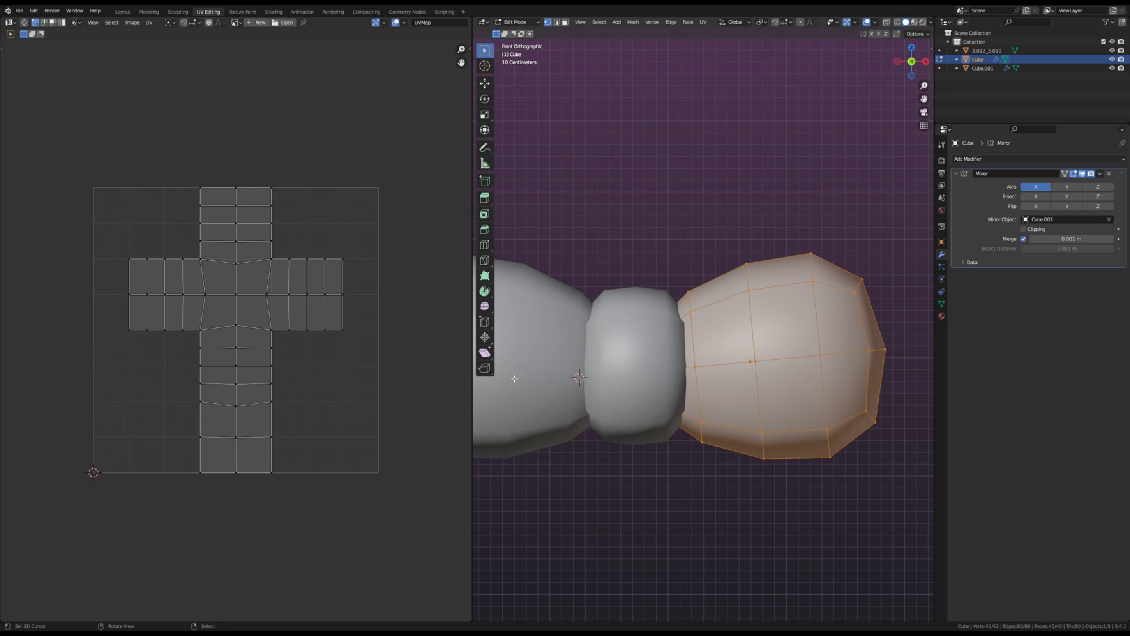
pyautogui.press('n')
pyautogui.keyDown('shift'); pyautogui.rightClick(704, 461); pyautogui.keyUp('shift')
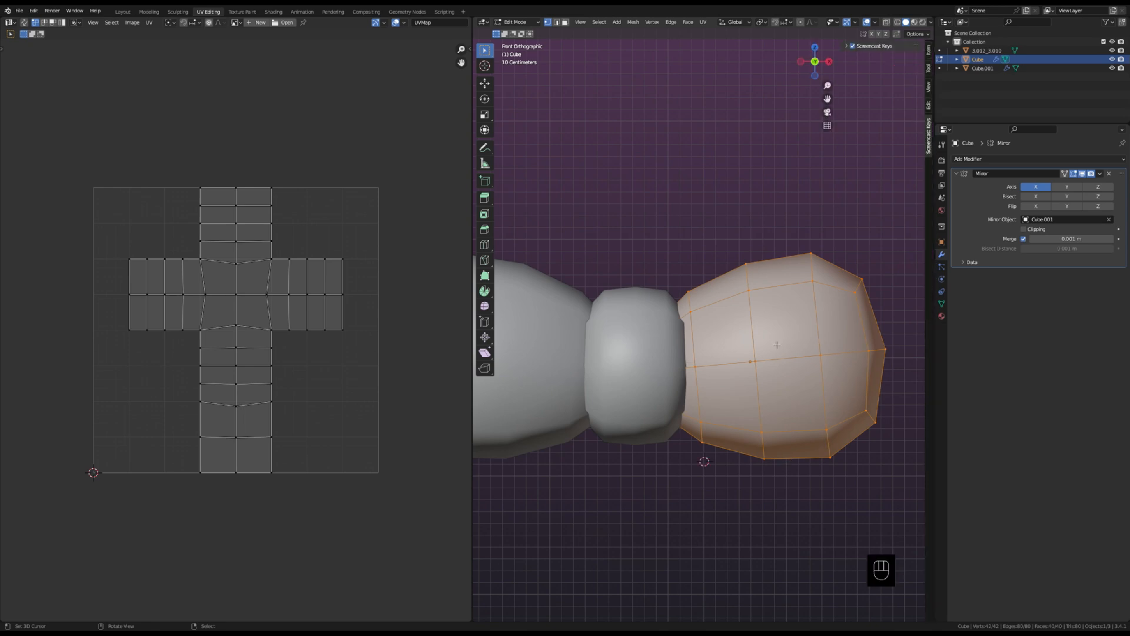
pyautogui.press('u')
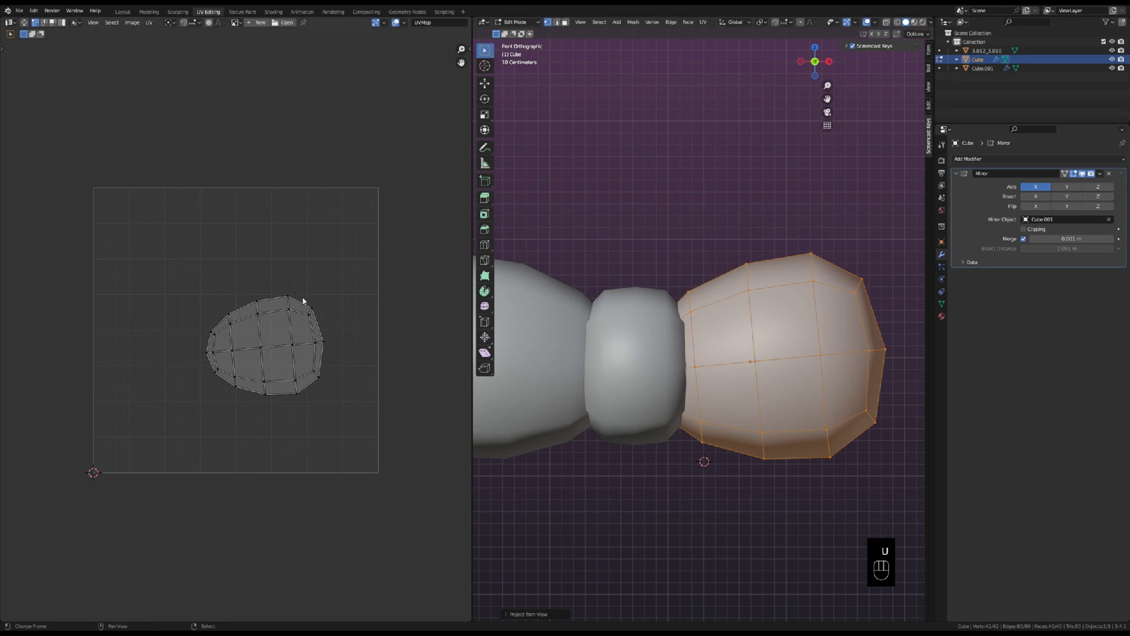
# Rotate the tapered shape's whole UV island until its grid lines run straight and move it above the UV square.
pyautogui.press('a')
pyautogui.press('r')
pyautogui.click(378, 304)
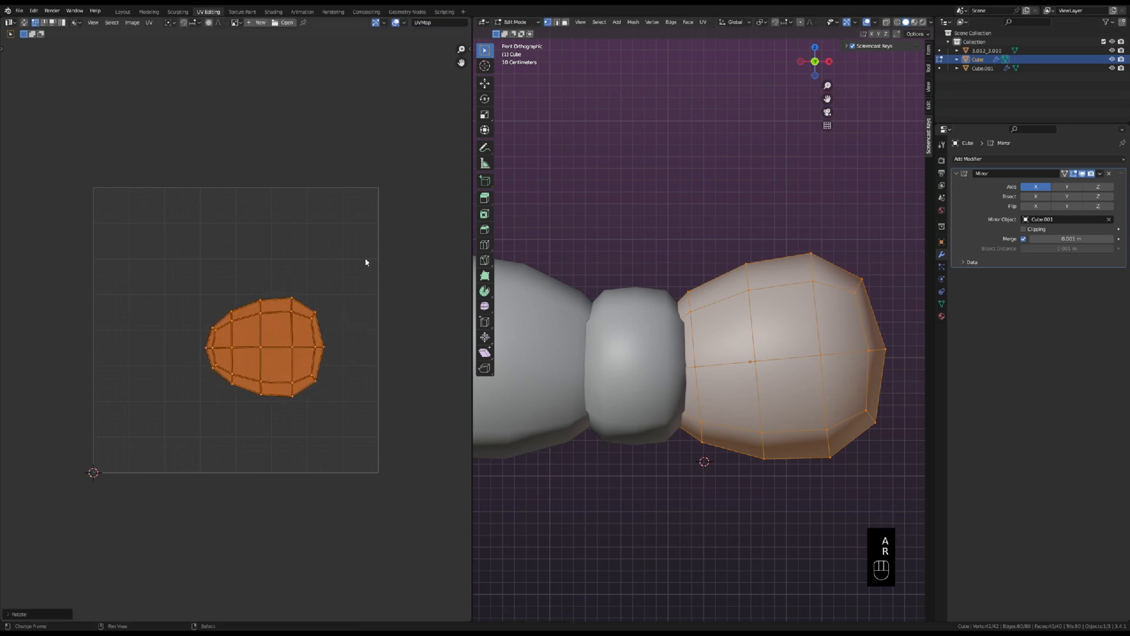
pyautogui.press('g')
pyautogui.click(227, 594)
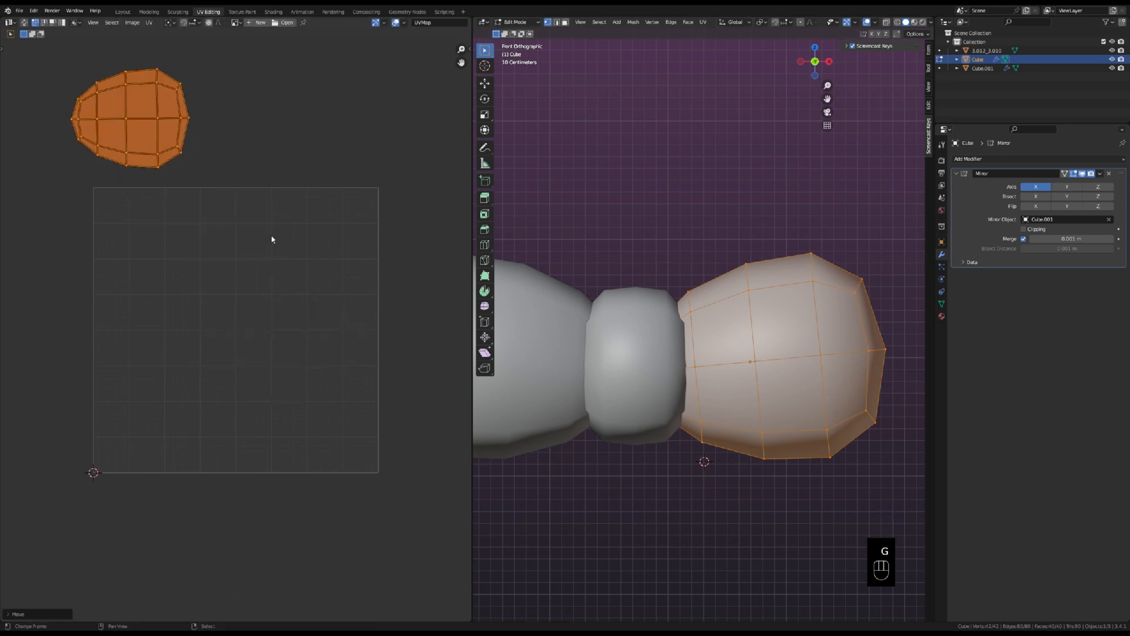
# Return to Object Mode, select the center cube and apply its Subdivision modifier.
pyautogui.press('Tab')
pyautogui.click(661, 373)
pyautogui.scroll(2, 708, 393)
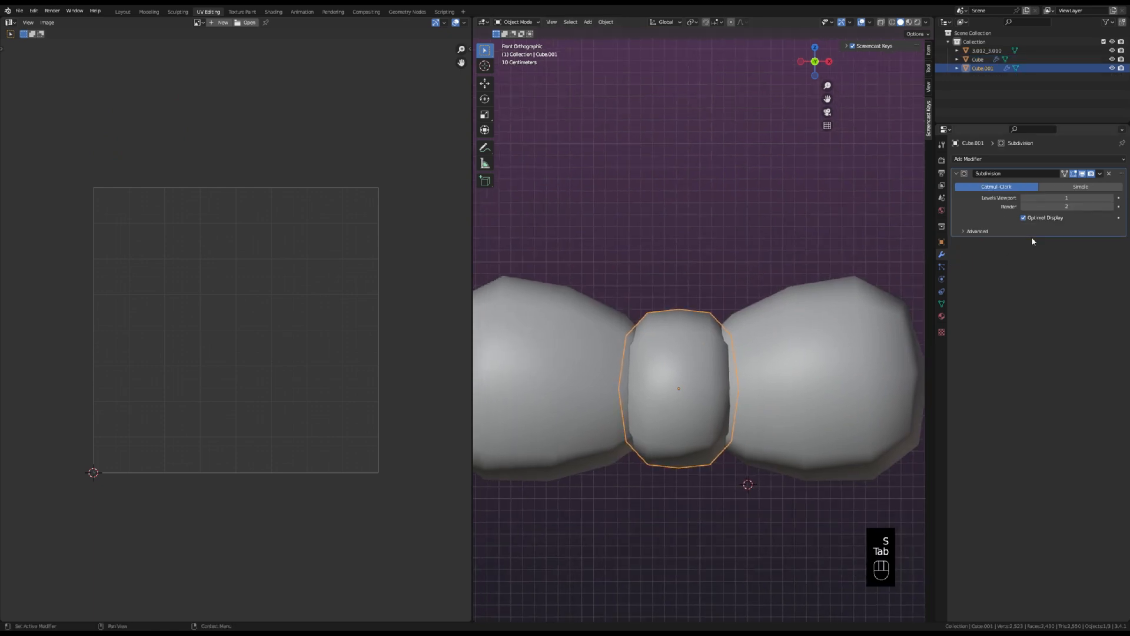
pyautogui.click(1102, 174)
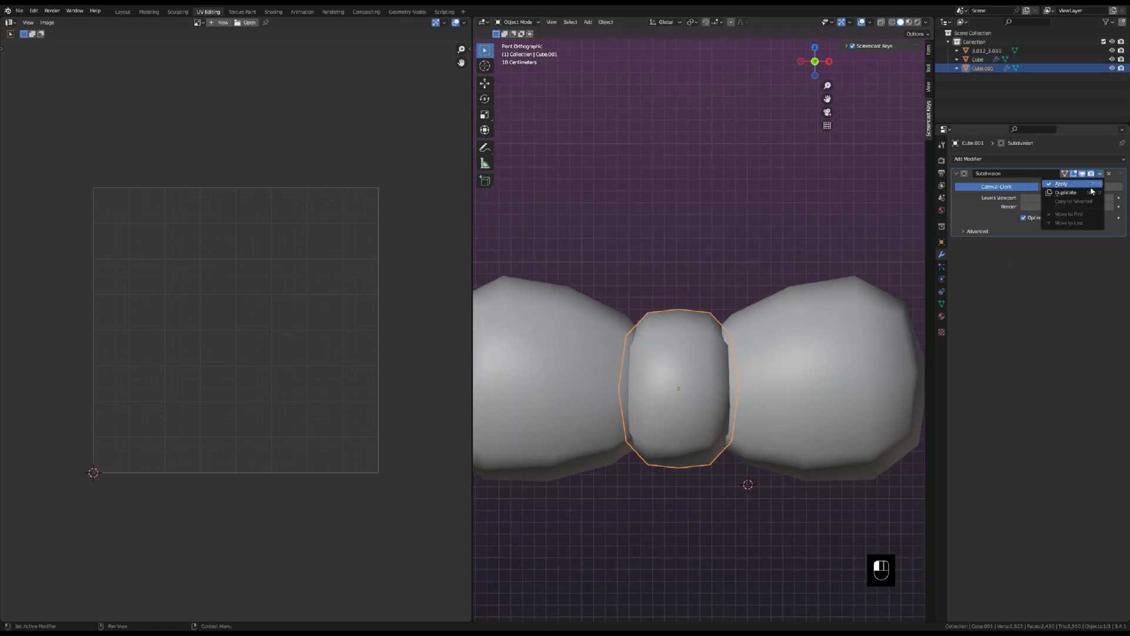
pyautogui.click(1087, 186)
# Edit the center cube's mesh and unwrap all its faces with Project from View in the front view.
pyautogui.scroll(2, 695, 406)
pyautogui.press('Tab')
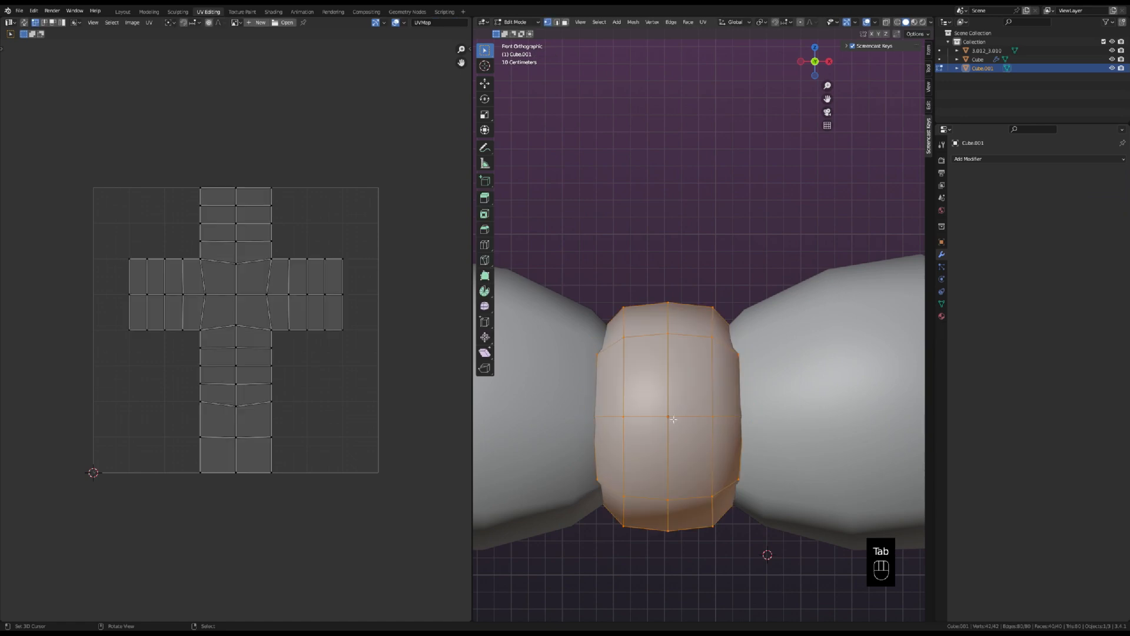
pyautogui.press('a')
pyautogui.press('u')
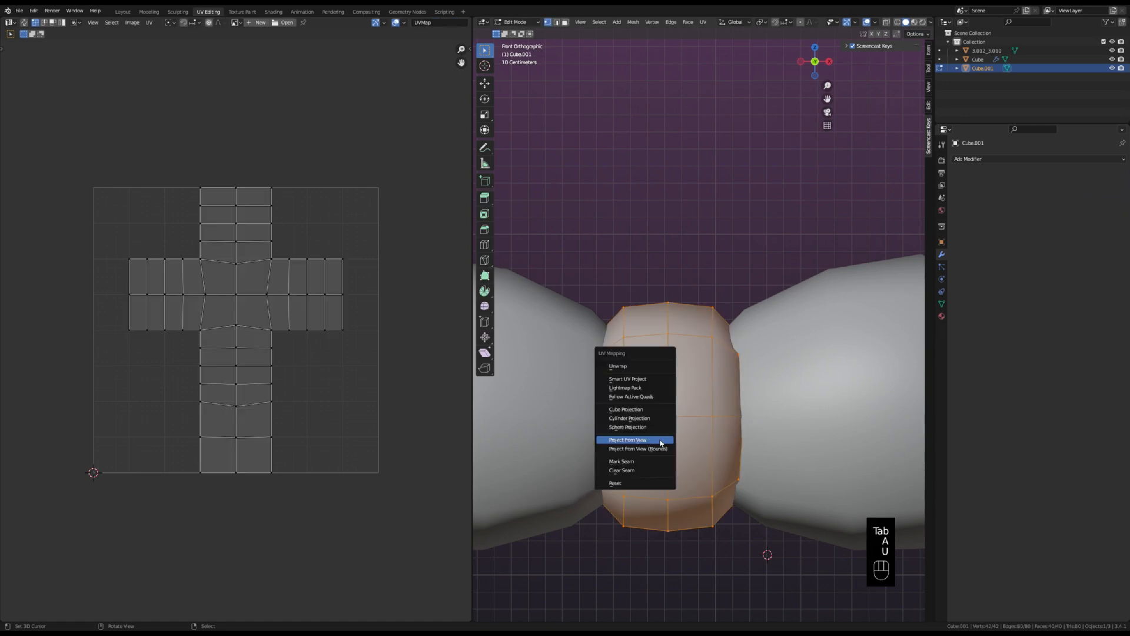
pyautogui.click(661, 441)
# Move the center cube's UV island above the UV square, scale it slightly smaller and return to Object Mode.
pyautogui.press('a')
pyautogui.press('g')
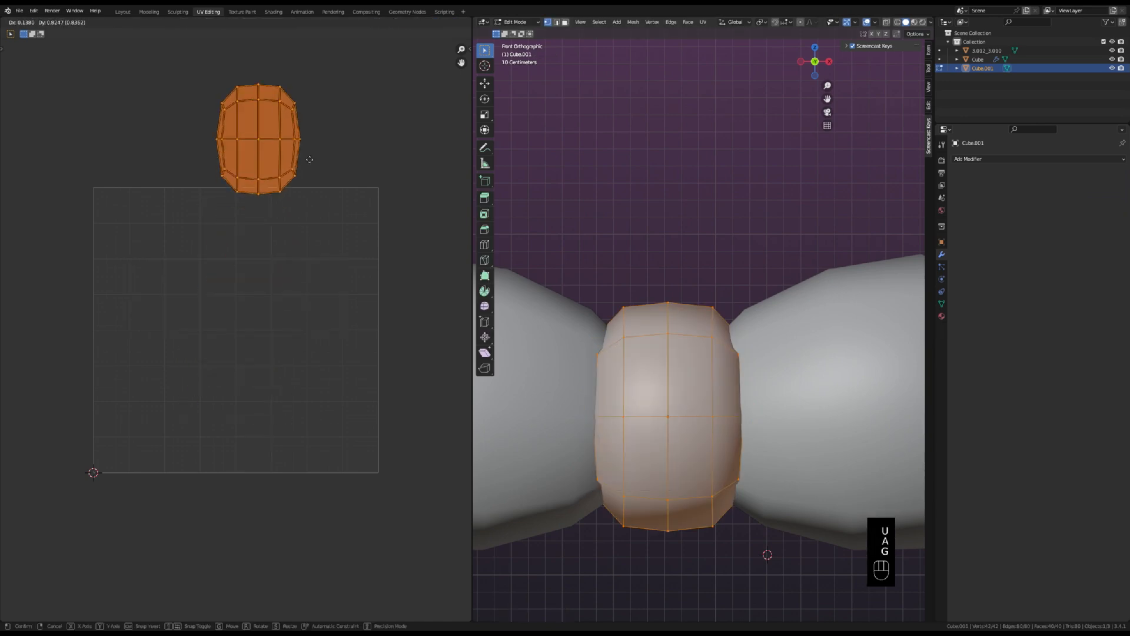
pyautogui.press('s')
pyautogui.press('Tab')
pyautogui.scroll(-5, 713, 247)
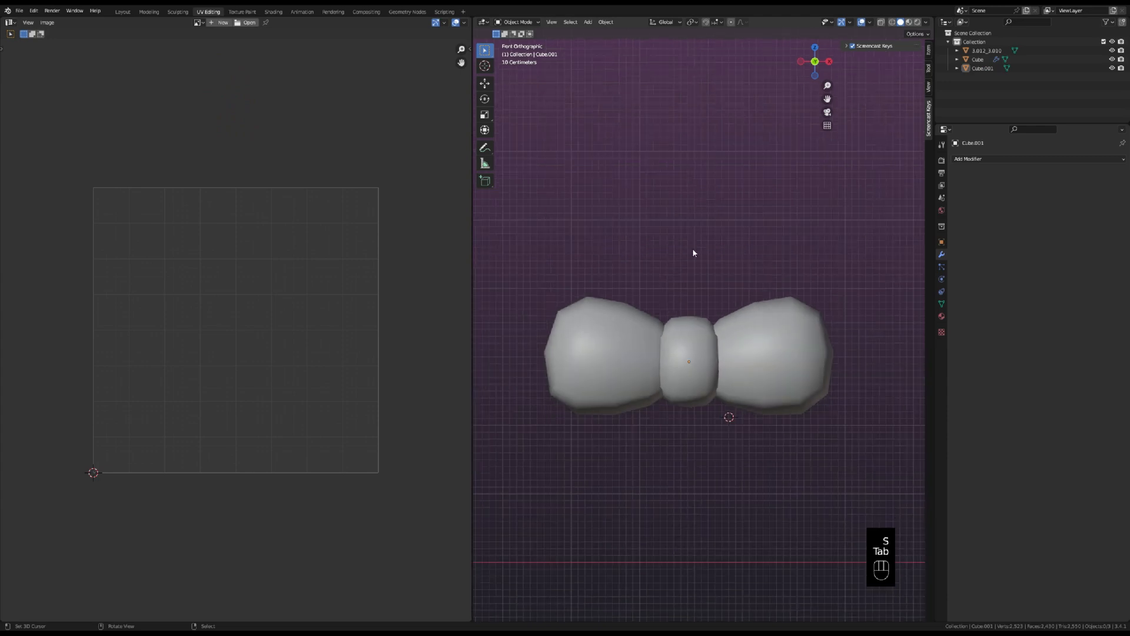
# Edit the tapered shape and mark a seam on the lengthwise edge loop dividing its front and back halves.
pyautogui.click(743, 362)
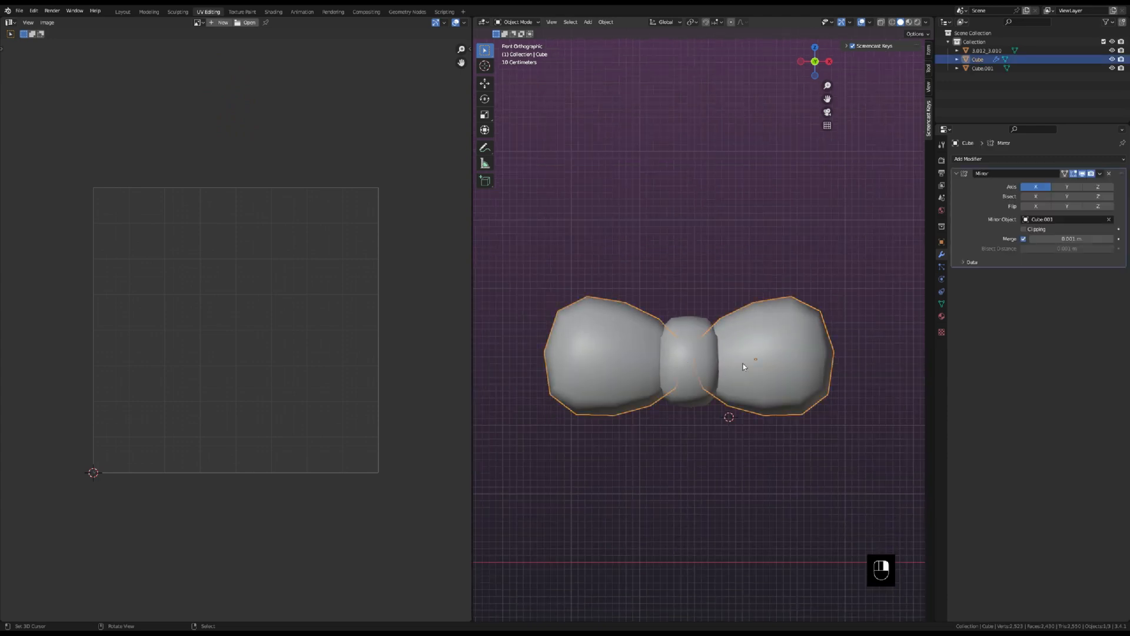
pyautogui.press('Tab')
pyautogui.moveTo(547, 377); pyautogui.dragTo(576, 403, button='middle')
pyautogui.scroll(3, 730, 403)
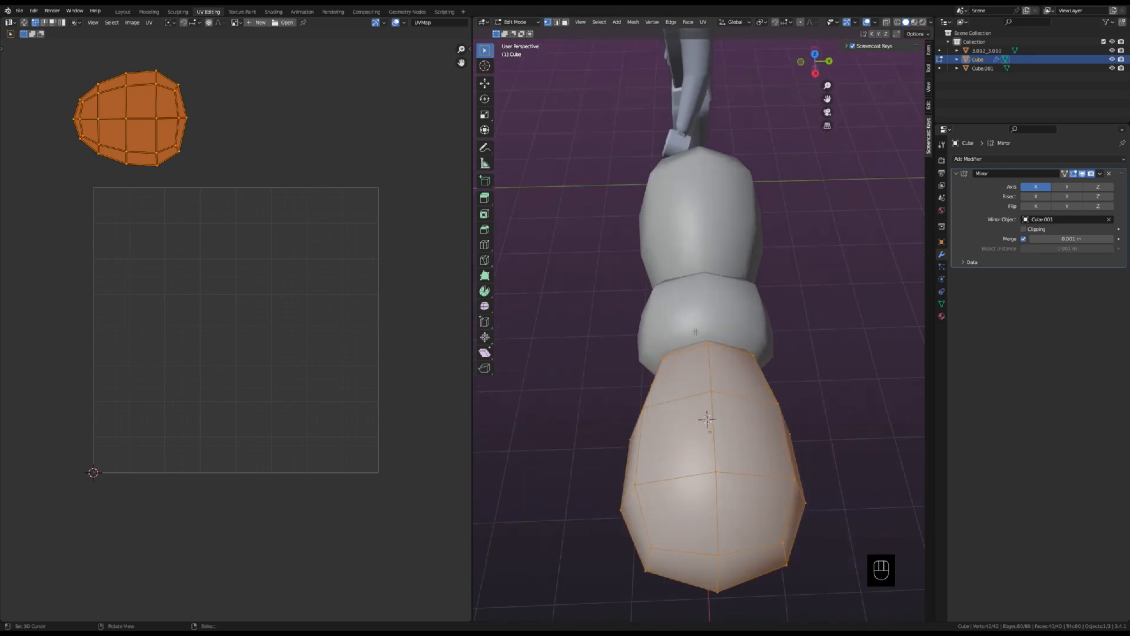
pyautogui.moveTo(780, 421); pyautogui.dragTo(734, 372, button='middle')
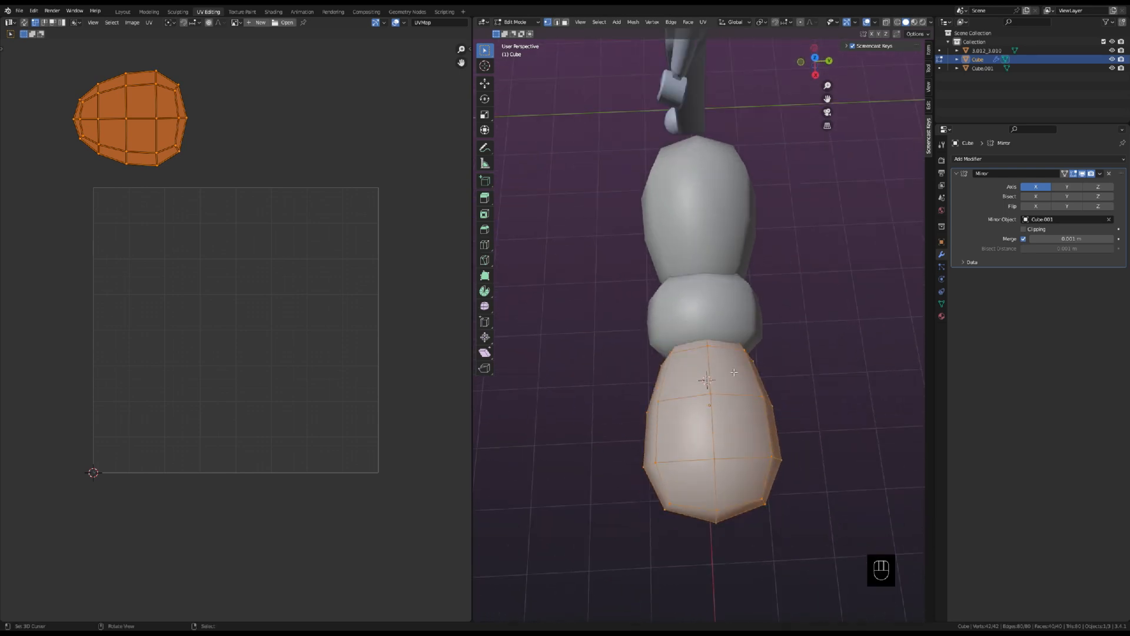
pyautogui.keyDown('alt'); pyautogui.click(714, 427); pyautogui.keyUp('alt')
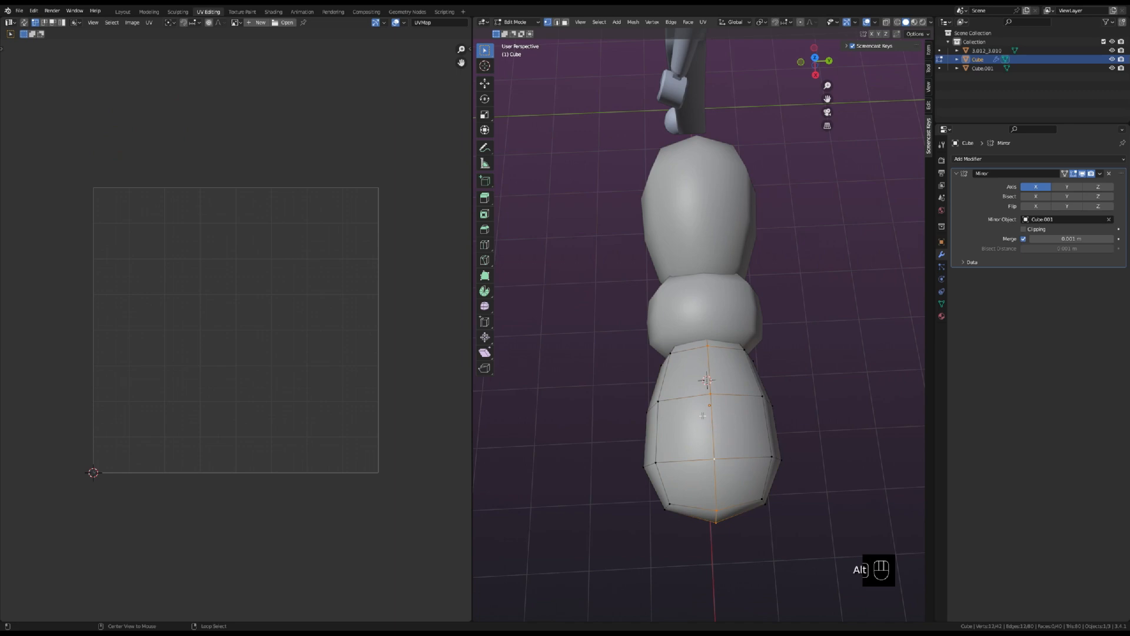
pyautogui.moveTo(703, 416); pyautogui.dragTo(760, 388, button='middle')
pyautogui.hotkey('ctrl', 'e')
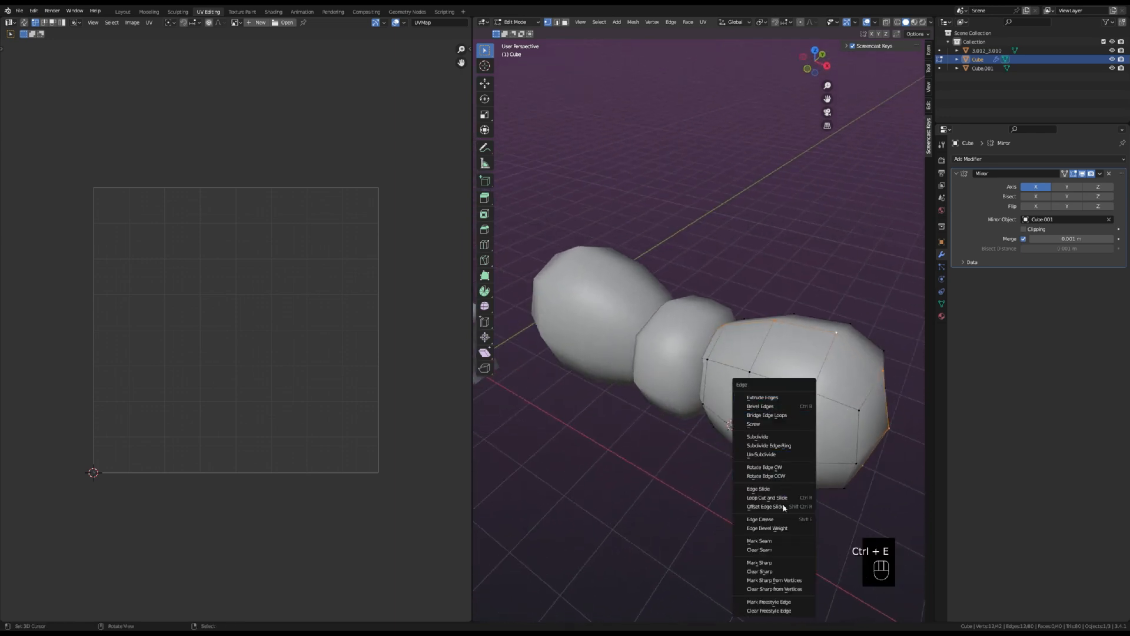
pyautogui.click(760, 540)
# Select the tapered shape's entire mesh and unwrap it along the marked seam.
pyautogui.moveTo(759, 541); pyautogui.dragTo(723, 247, button='middle')
pyautogui.press('a')
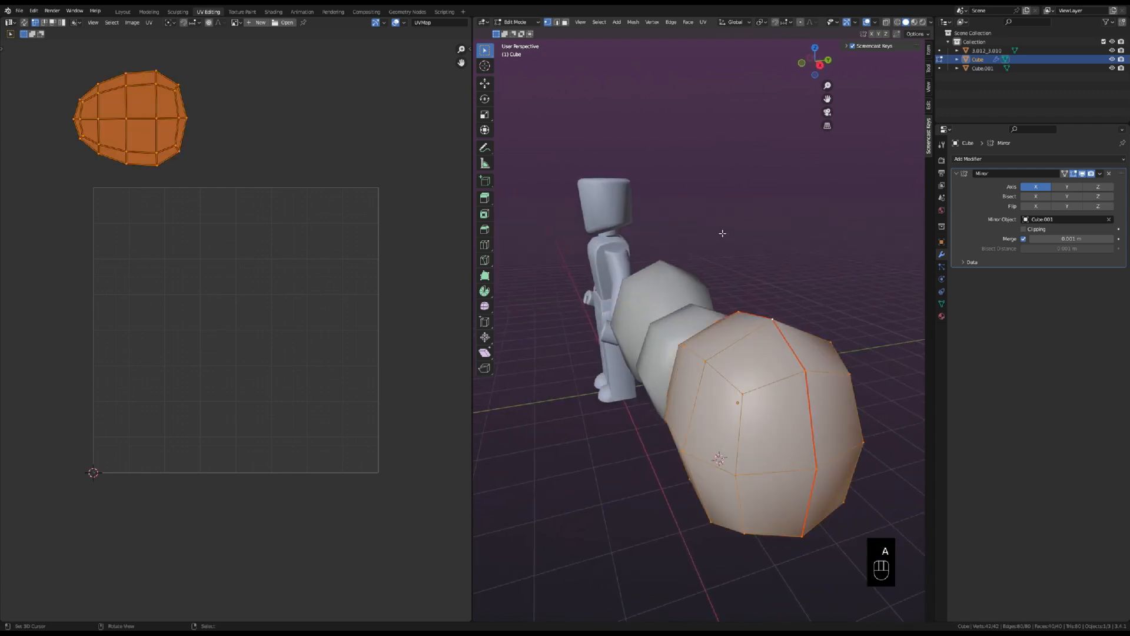
pyautogui.press('u')
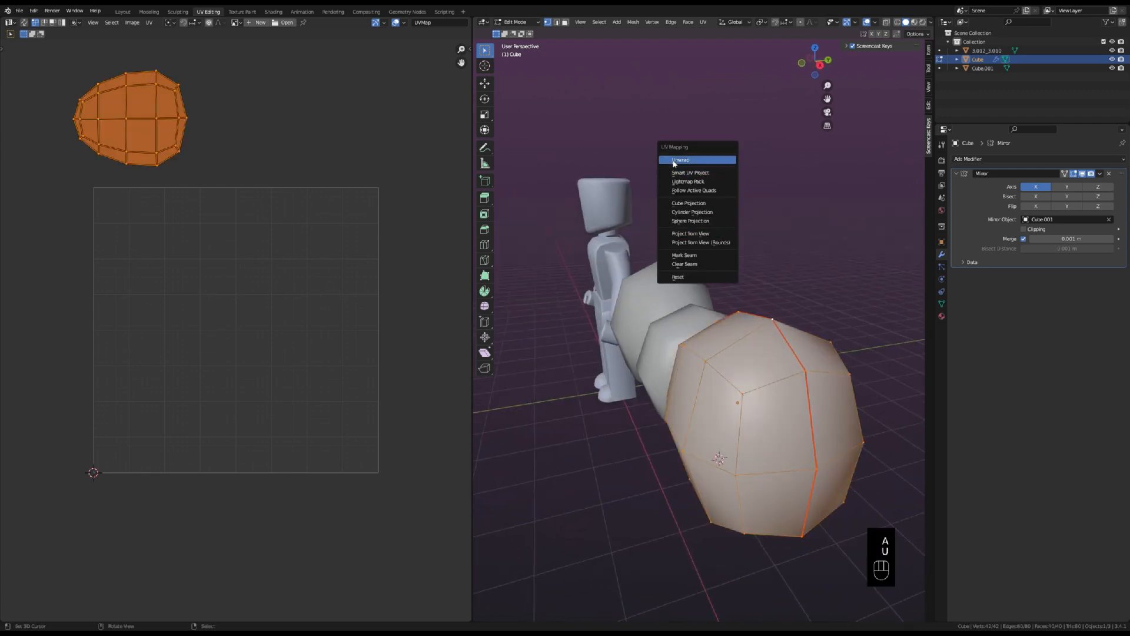
pyautogui.click(684, 167)
# Select the whole second UV island and stack it exactly on the first with Vertex snapping, with the 2D cursor placed above the islands.
pyautogui.scroll(1, 397, 457)
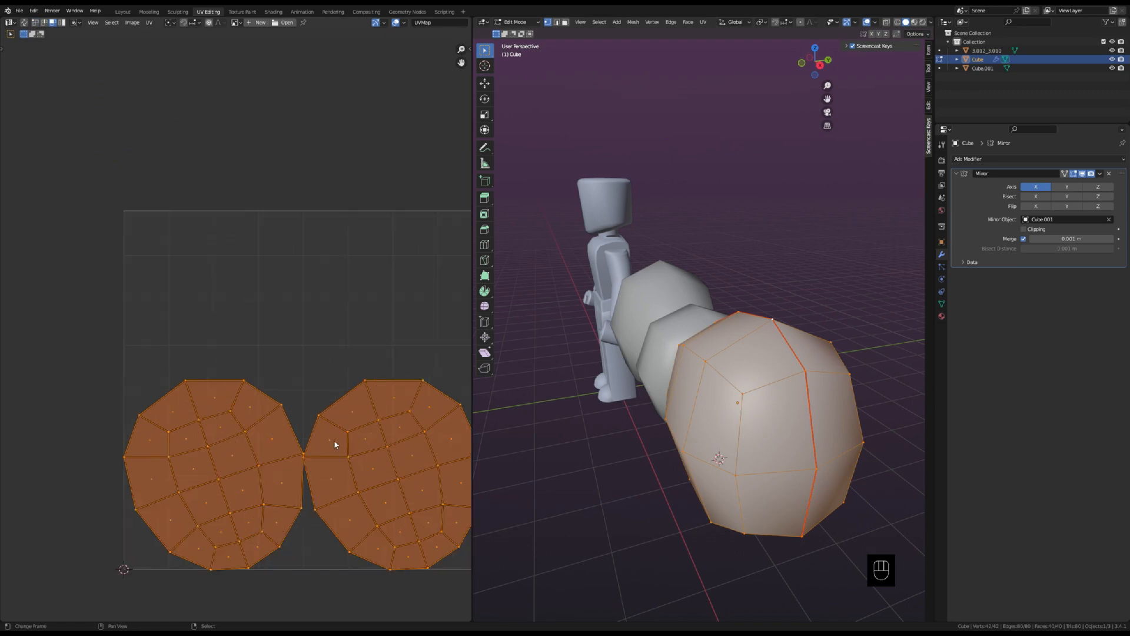
pyautogui.scroll(-2, 130, 395)
pyautogui.click(324, 402)
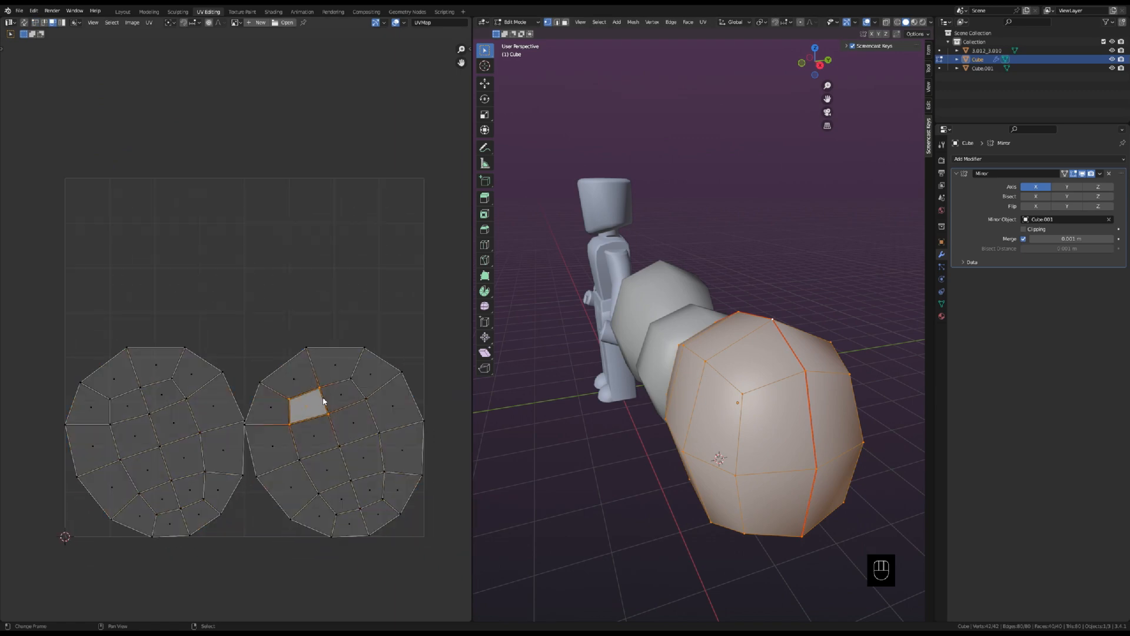
pyautogui.press('3')
pyautogui.hotkey('ctrl', 'l')
pyautogui.moveTo(335, 408); pyautogui.dragTo(382, 419, button='middle')
pyautogui.click(184, 23)
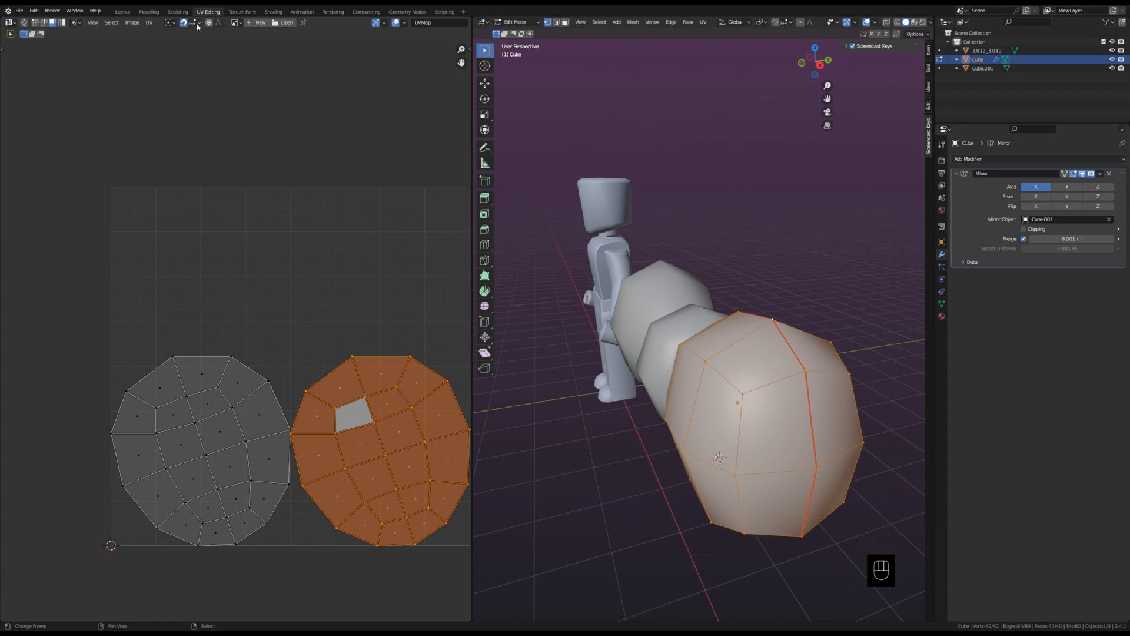
pyautogui.click(197, 24)
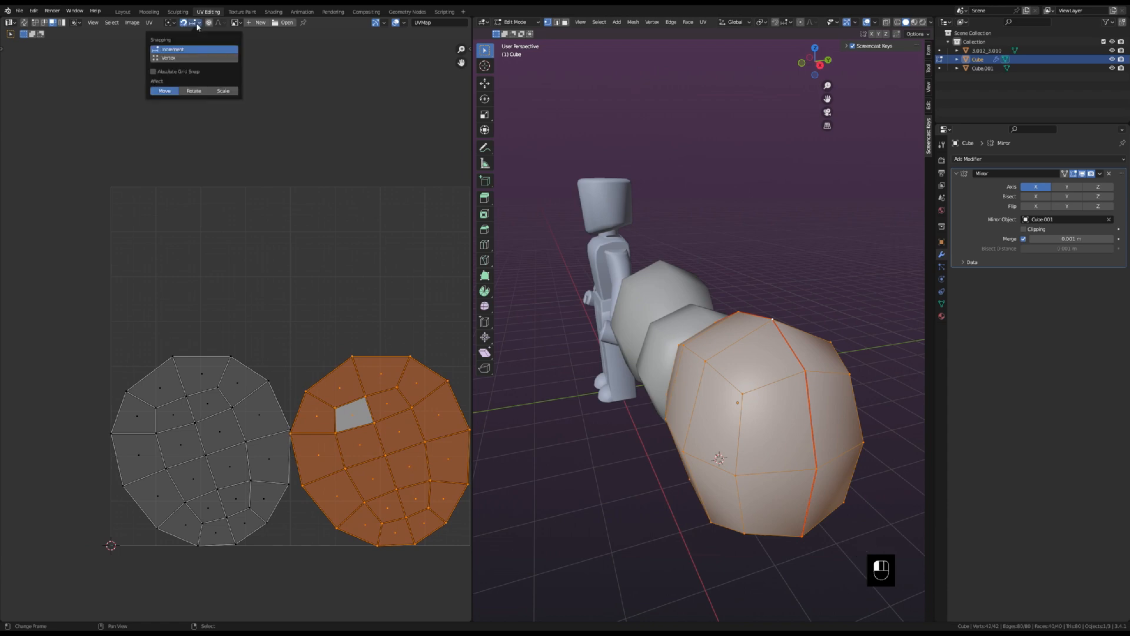
pyautogui.click(193, 59)
pyautogui.keyDown('shift'); pyautogui.rightClick(265, 336); pyautogui.keyUp('shift')
pyautogui.press('g')
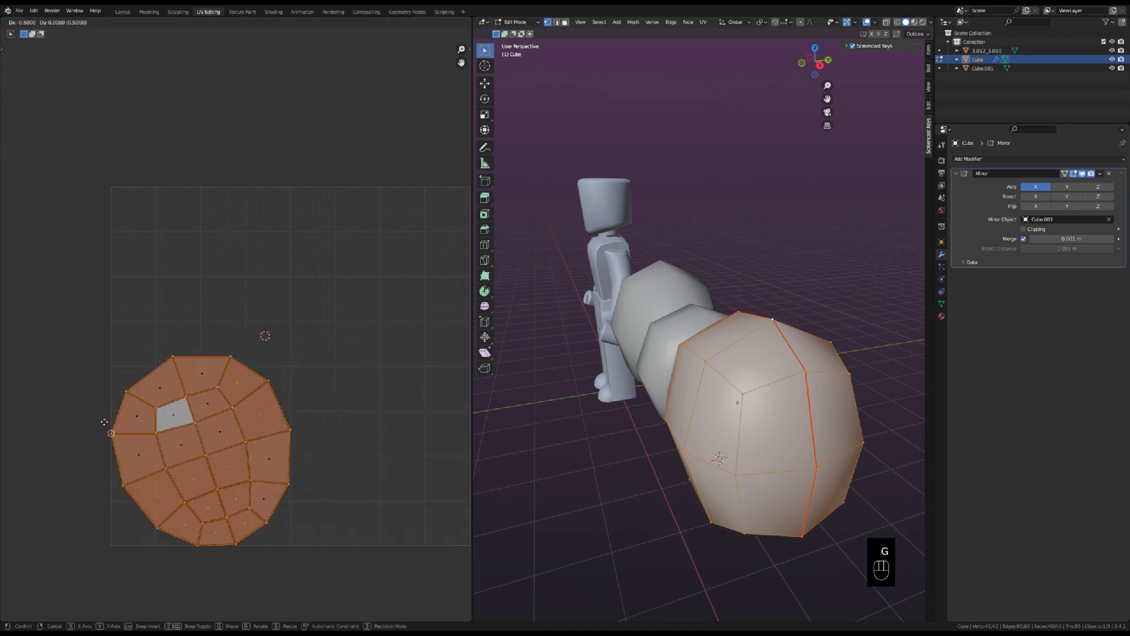
pyautogui.click(109, 423)
# Select both stacked UV islands of the tapered shape and rotate them until their grid lines run straight.
pyautogui.moveTo(53, 315); pyautogui.dragTo(406, 619)
pyautogui.press('t')
pyautogui.press('r')
pyautogui.click(609, 441)
pyautogui.moveTo(608, 442); pyautogui.dragTo(776, 438, button='middle')
pyautogui.moveTo(215, 360); pyautogui.dragTo(331, 358, button='middle')
# With snapping turned off, scale the stacked islands slightly smaller and move them just outside the UV square's left edge.
pyautogui.press('g')
pyautogui.hotkey('shift', 'Tab')
pyautogui.press('s')
pyautogui.press('g')
pyautogui.click(415, 461)
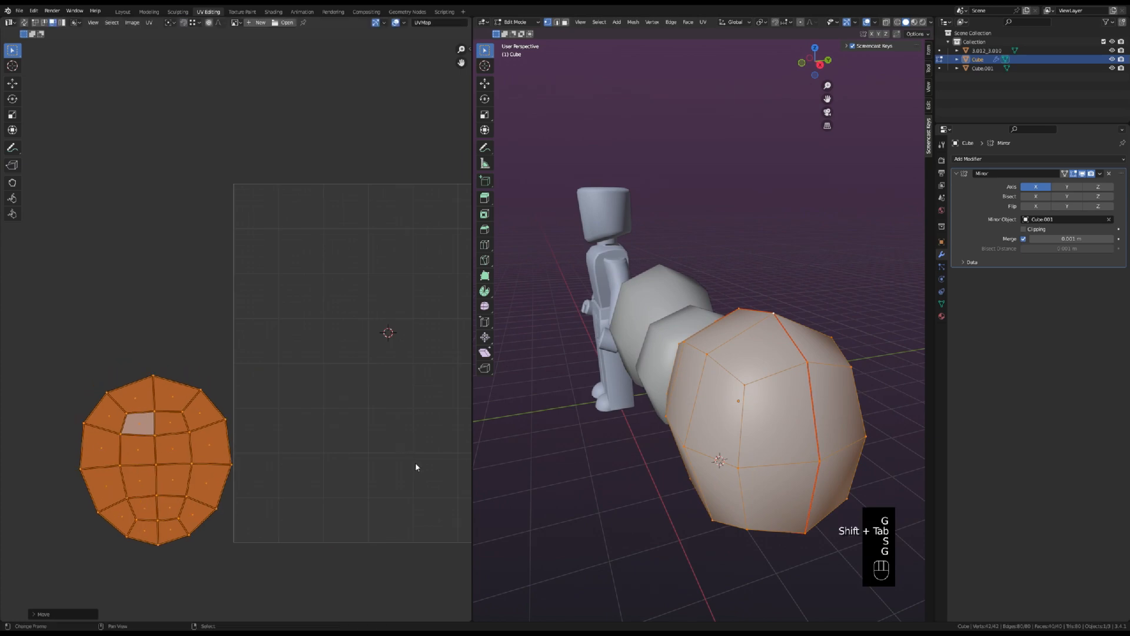
# Switch to editing the center cube and mark a seam on the edge loop dividing its front and back halves.
pyautogui.press('Tab')
pyautogui.moveTo(721, 382); pyautogui.dragTo(782, 383, button='middle')
pyautogui.click(687, 369)
pyautogui.press('Tab')
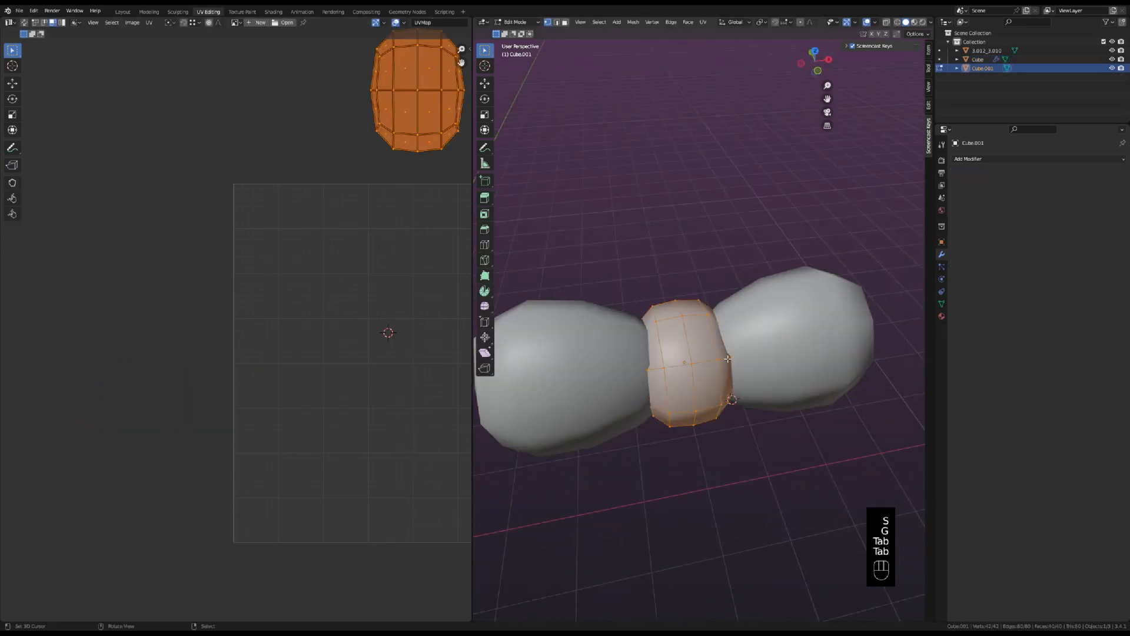
pyautogui.scroll(3, 696, 385)
pyautogui.moveTo(697, 386); pyautogui.dragTo(607, 414, button='middle')
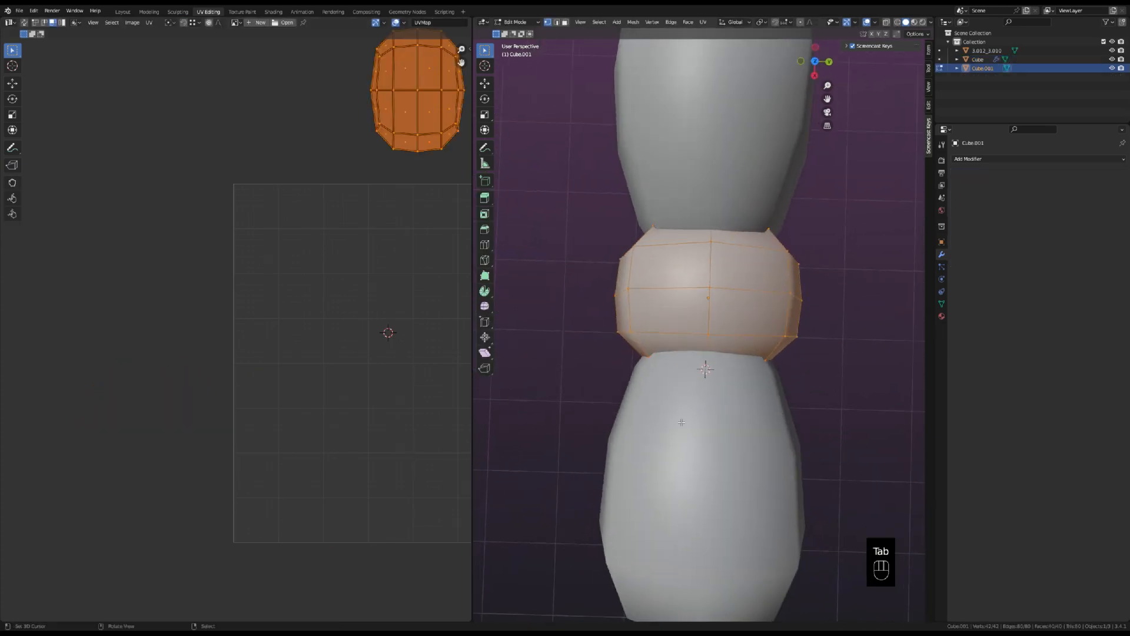
pyautogui.keyDown('alt'); pyautogui.click(720, 228); pyautogui.keyUp('alt')
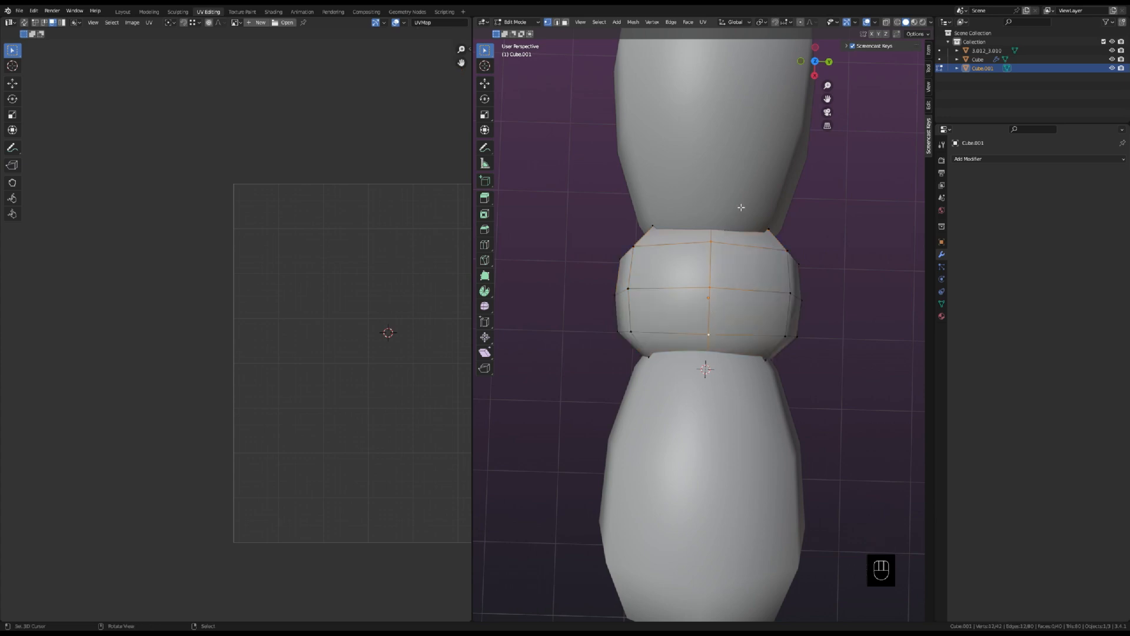
pyautogui.hotkey('ctrl', 'e')
pyautogui.click(715, 208)
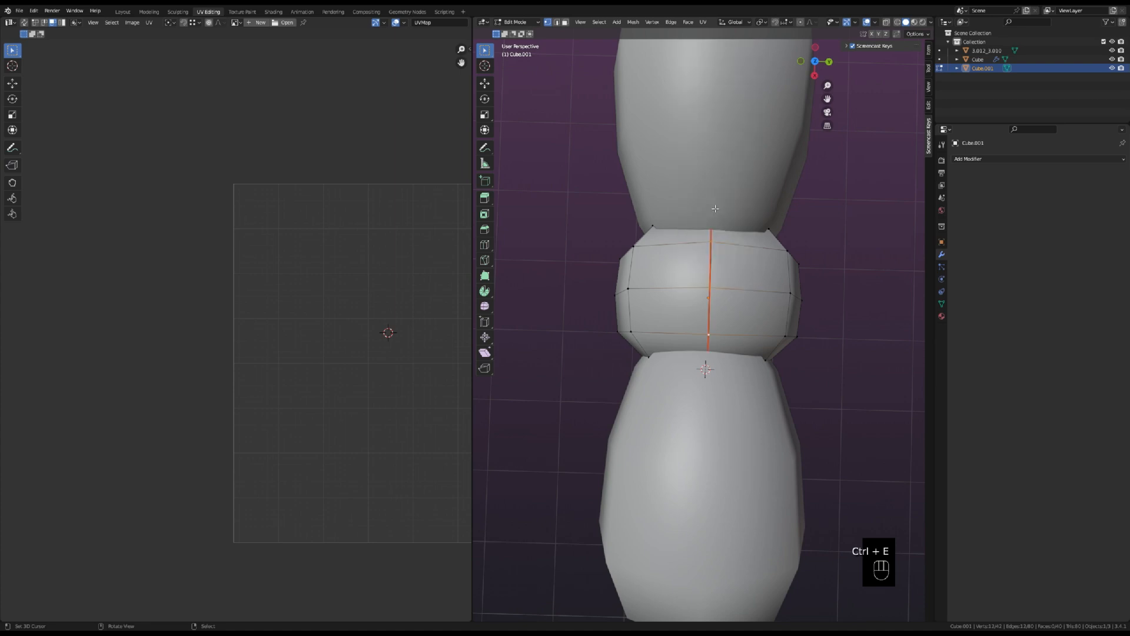
# Select the center cube's entire mesh and unwrap it along the marked seam.
pyautogui.press('a')
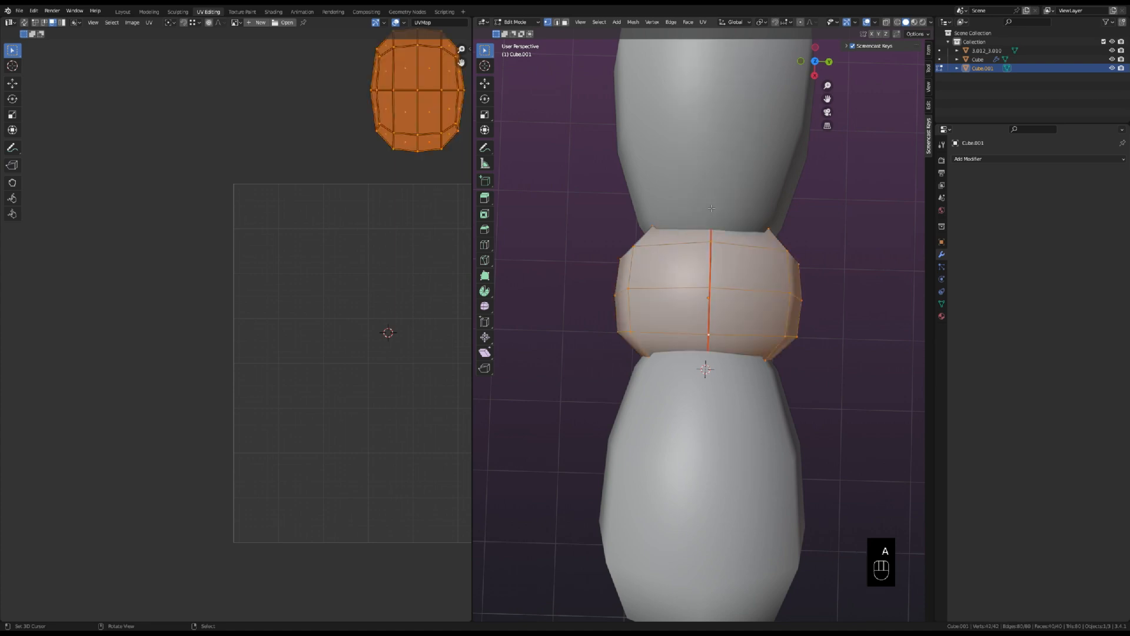
pyautogui.press('u')
pyautogui.click(707, 203)
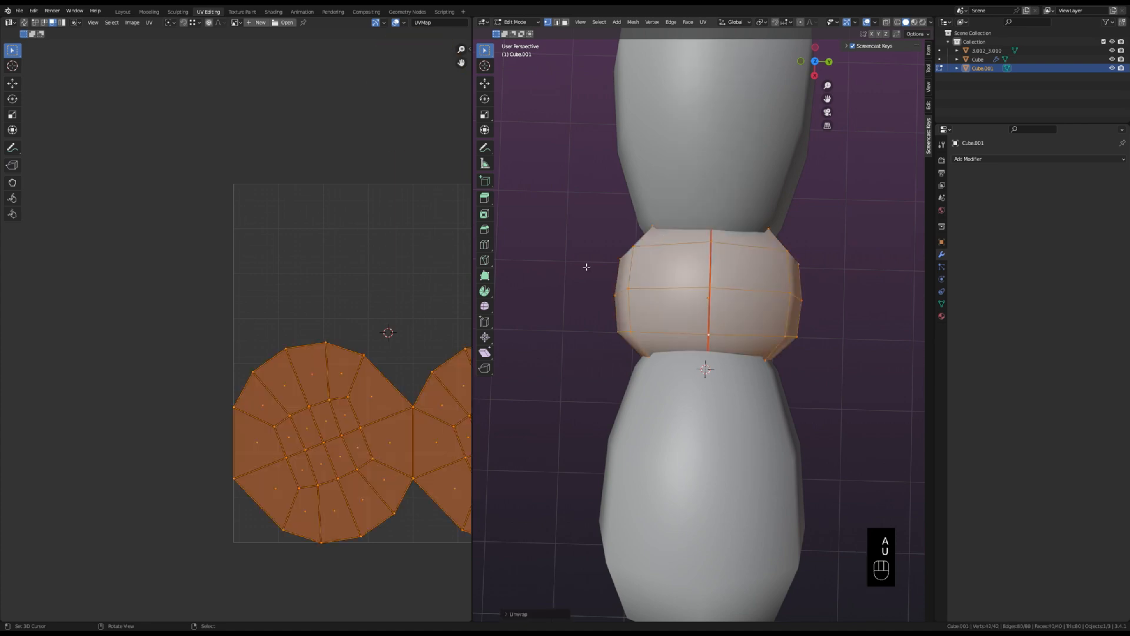
# Select the center cube's whole second UV island and snap it onto the first by vertex, with the 2D cursor placed above the islands.
pyautogui.press('Home')
pyautogui.moveTo(271, 282); pyautogui.dragTo(436, 502)
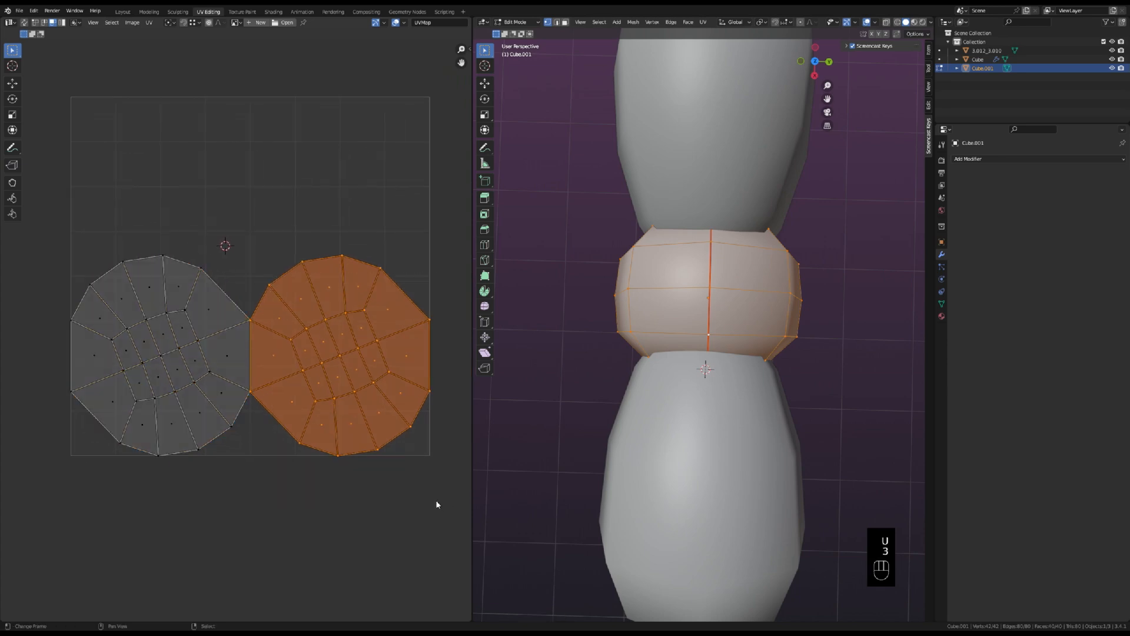
pyautogui.rightClick(359, 281)
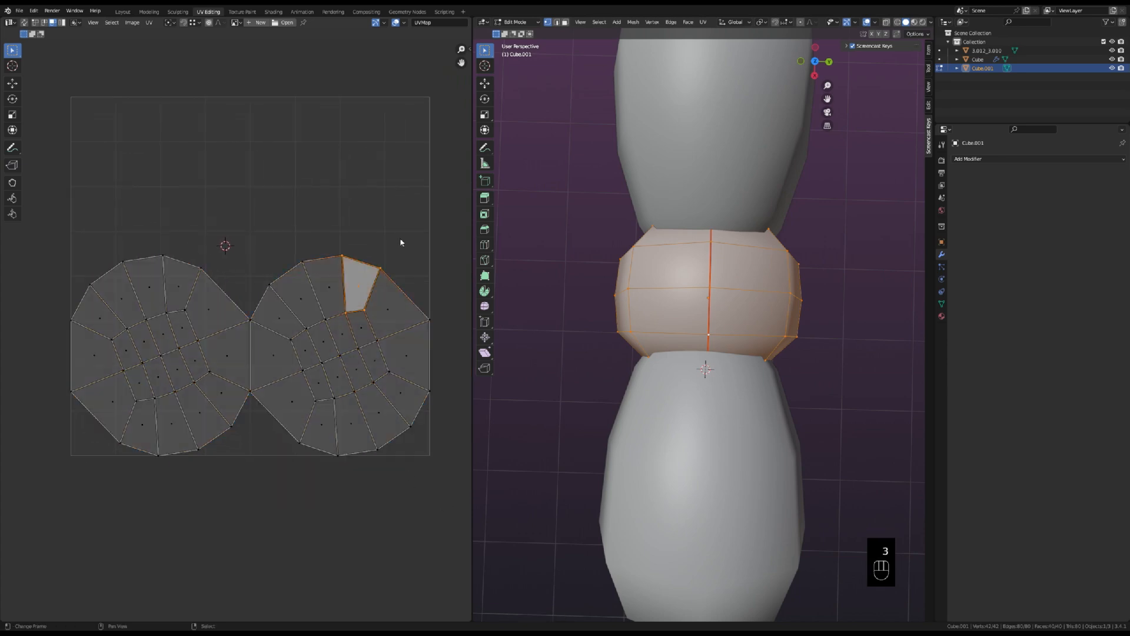
pyautogui.hotkey('ctrl', 'l')
pyautogui.moveTo(342, 341); pyautogui.dragTo(390, 373, button='middle')
pyautogui.click(183, 22)
pyautogui.click(195, 23)
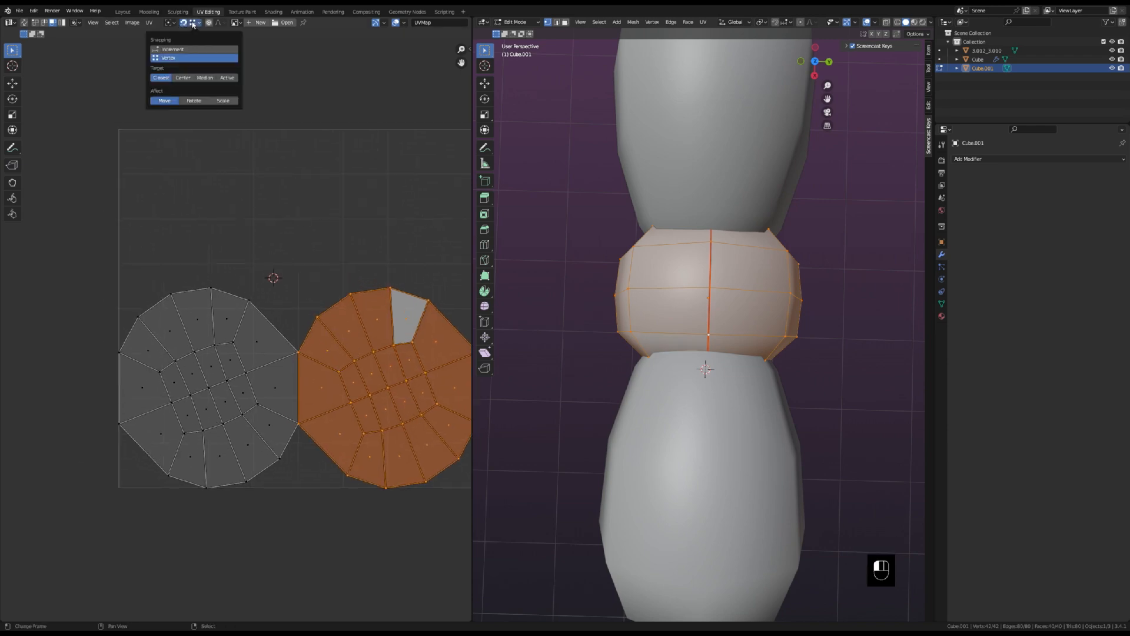
pyautogui.keyDown('shift'); pyautogui.rightClick(190, 275); pyautogui.keyUp('shift')
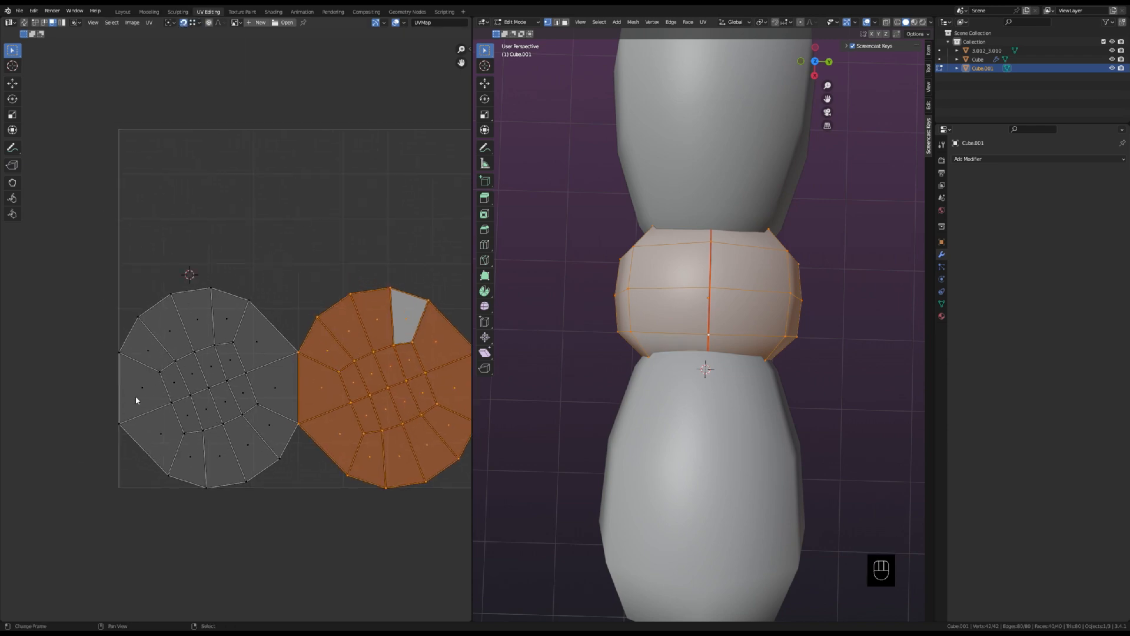
pyautogui.press('g')
pyautogui.click(115, 411)
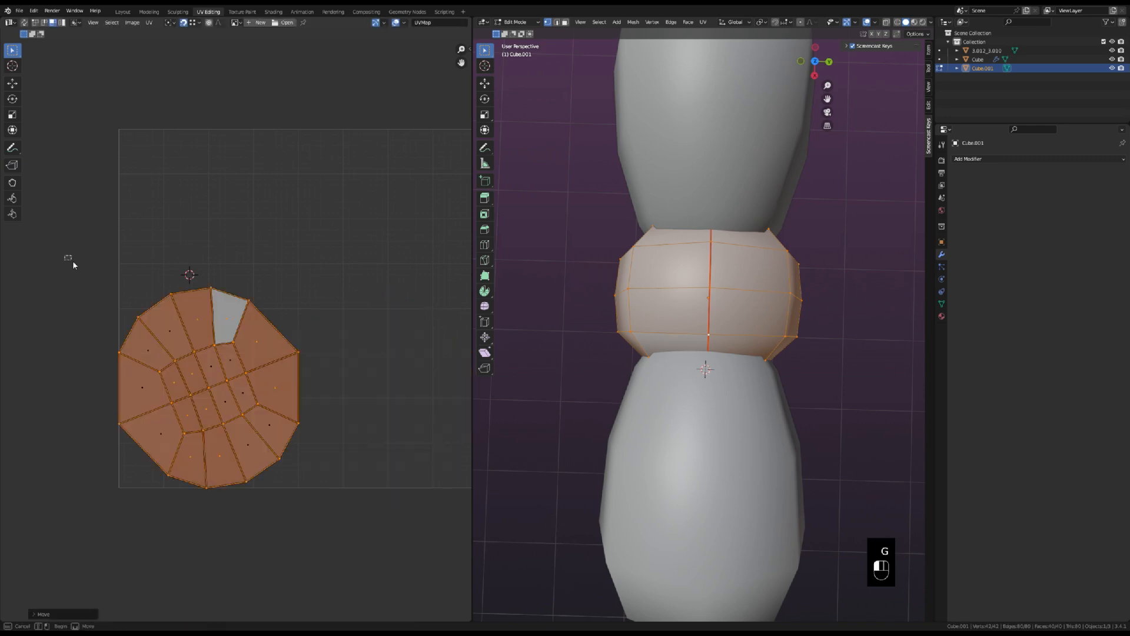
# Rotate the center cube's stacked UV islands until their grid lines run straight and set the 3D view to the front.
pyautogui.moveTo(64, 255); pyautogui.dragTo(370, 548)
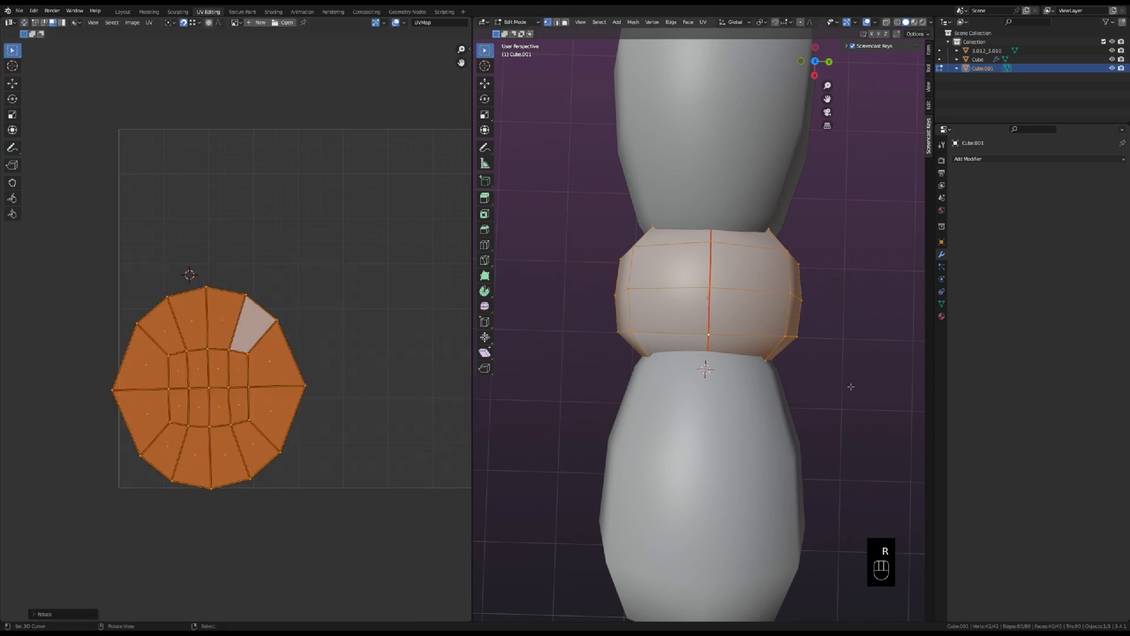
pyautogui.moveTo(851, 386); pyautogui.dragTo(820, 247, button='middle')
pyautogui.press('`')
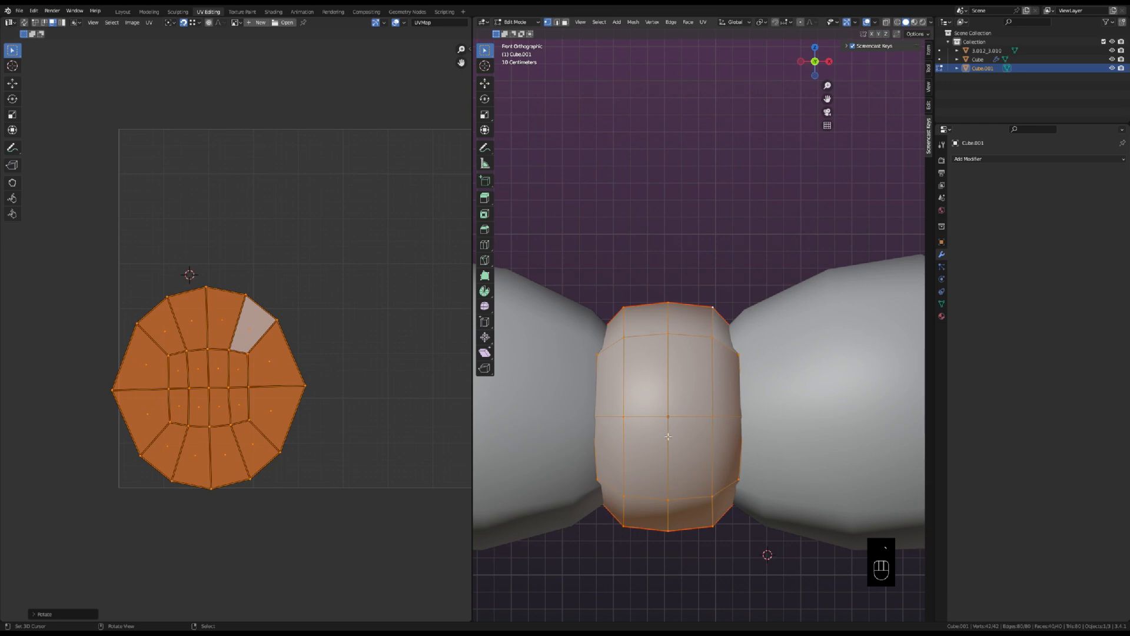
# Undo the last edits and turn on UV Sync Selection.
pyautogui.hotkey('ctrl', 'z')
pyautogui.hotkey('ctrl', 'z')
pyautogui.hotkey('ctrl', 'z')
pyautogui.click(26, 24)
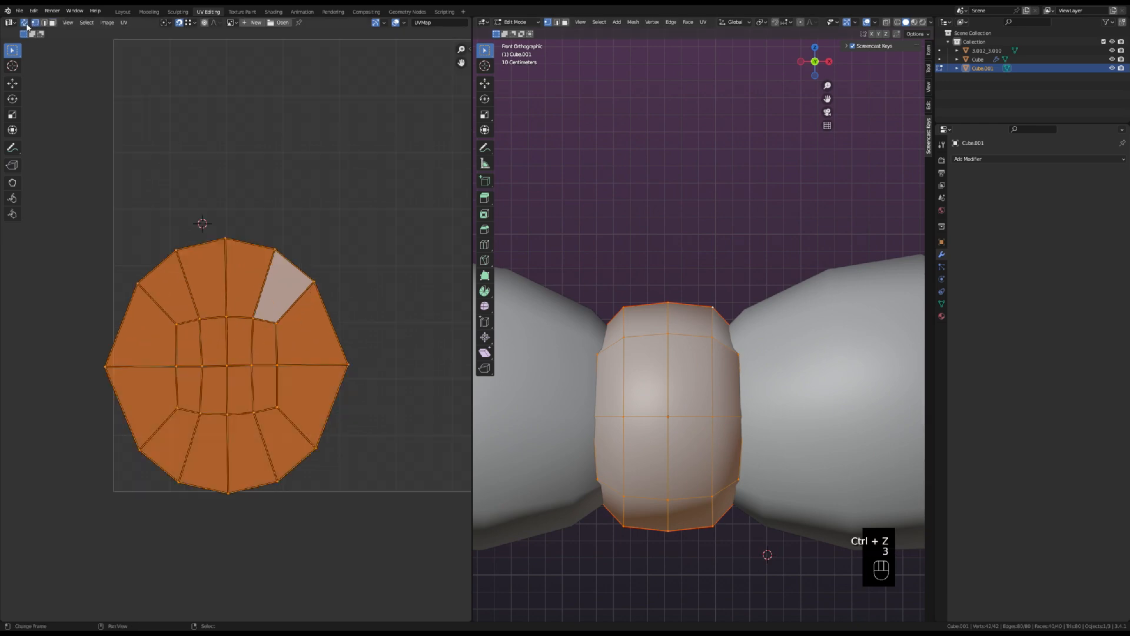
# Compare the center cube's UV selection with UV Sync Selection switched off and on, leaving it on.
pyautogui.click(26, 25)
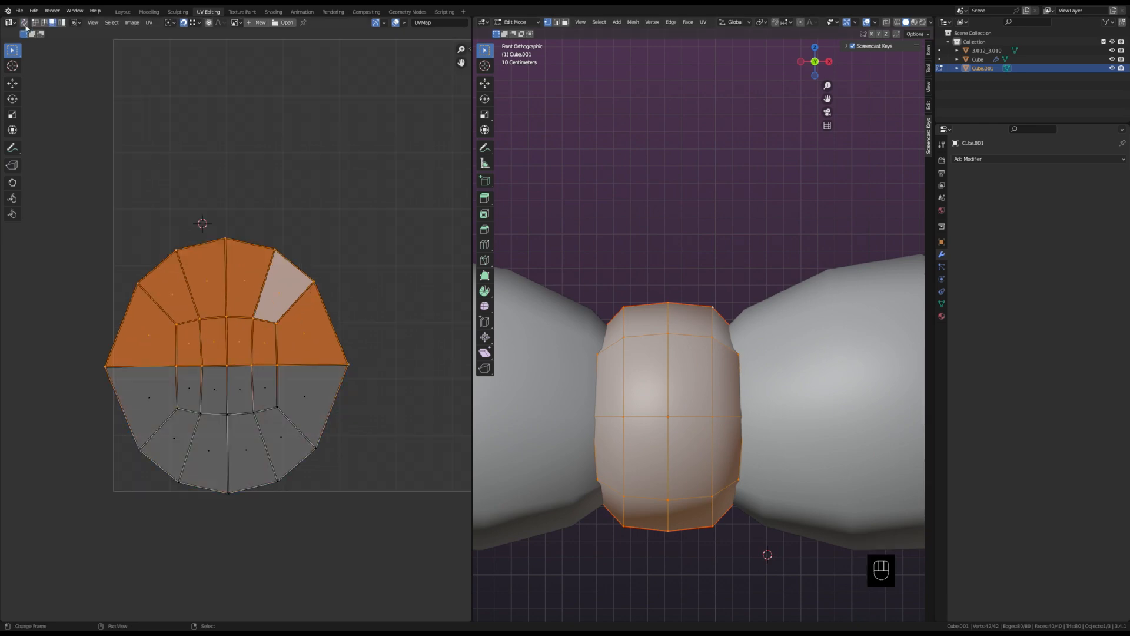
pyautogui.click(25, 24)
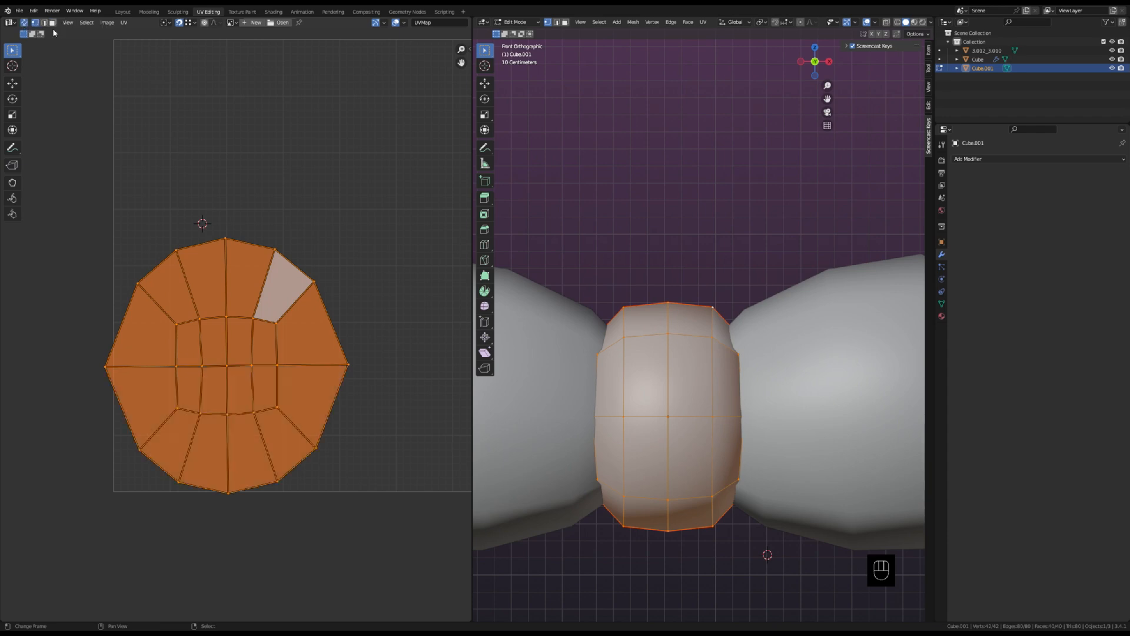
pyautogui.click(25, 24)
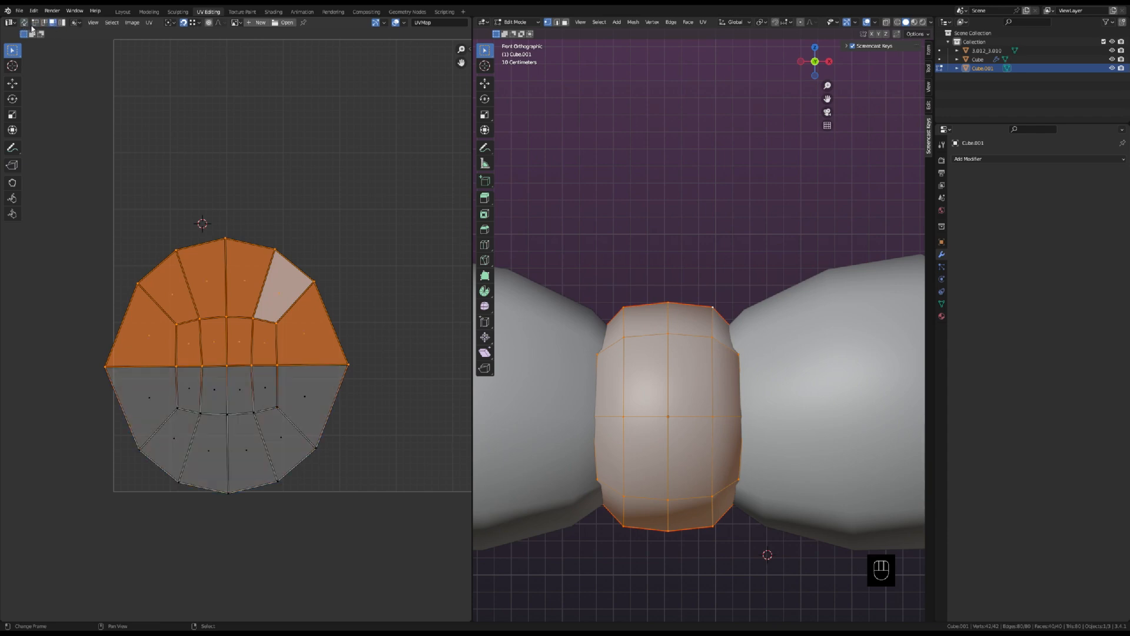
pyautogui.click(25, 25)
# Select the upper half of the center cube's UV faces and flip it vertically with a negative scale along Y.
pyautogui.click(136, 200)
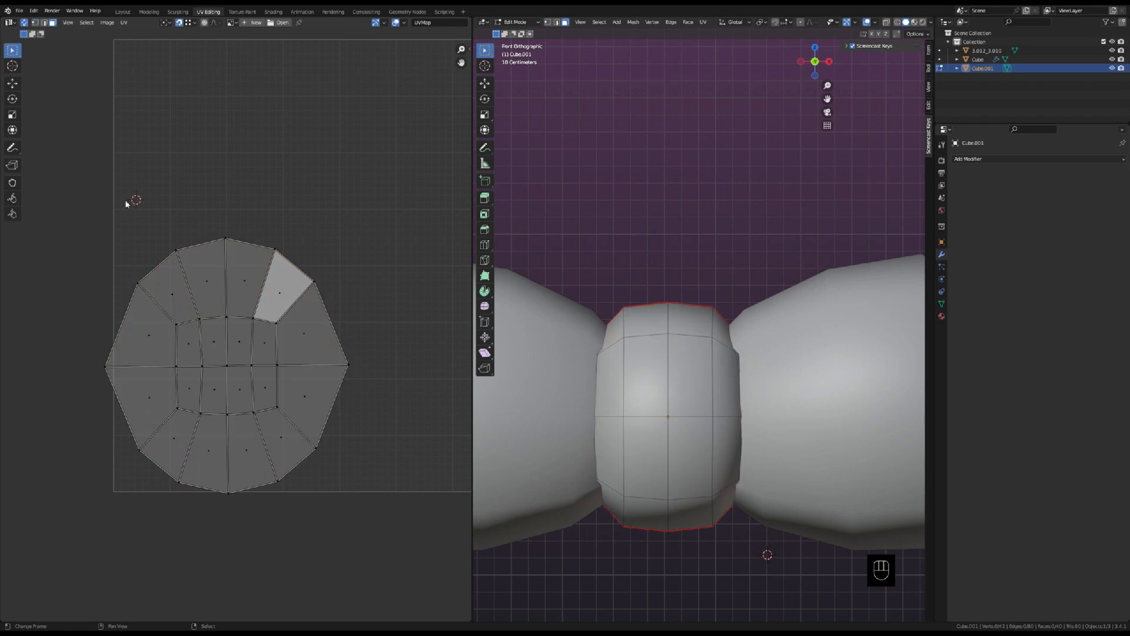
pyautogui.moveTo(56, 170); pyautogui.dragTo(410, 366)
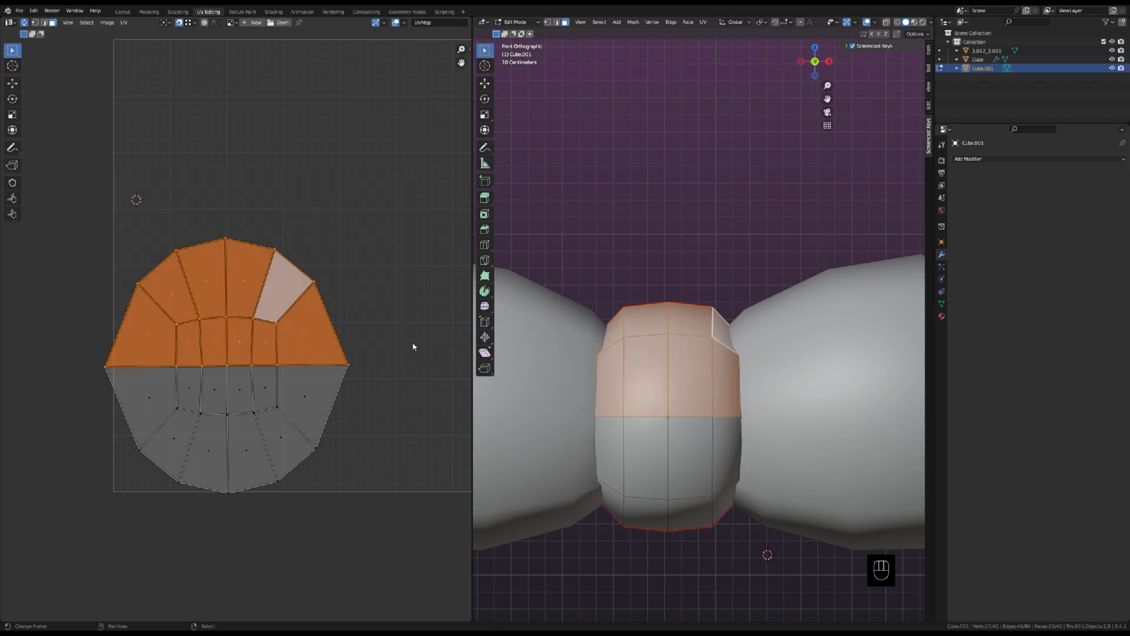
pyautogui.press('s')
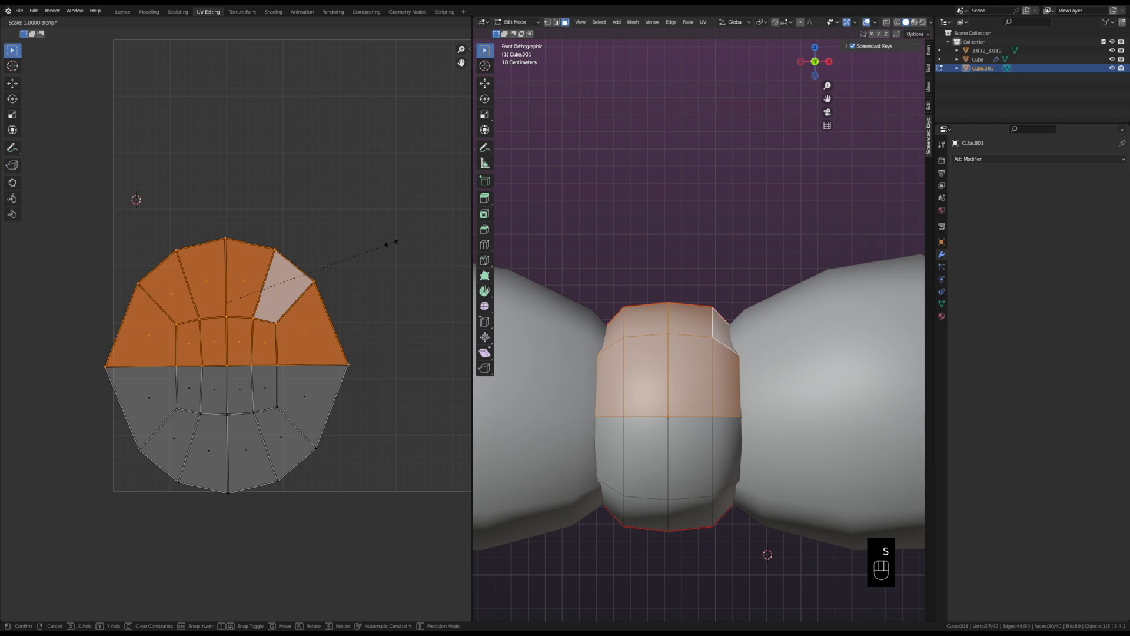
pyautogui.press('-')
pyautogui.click(392, 247)
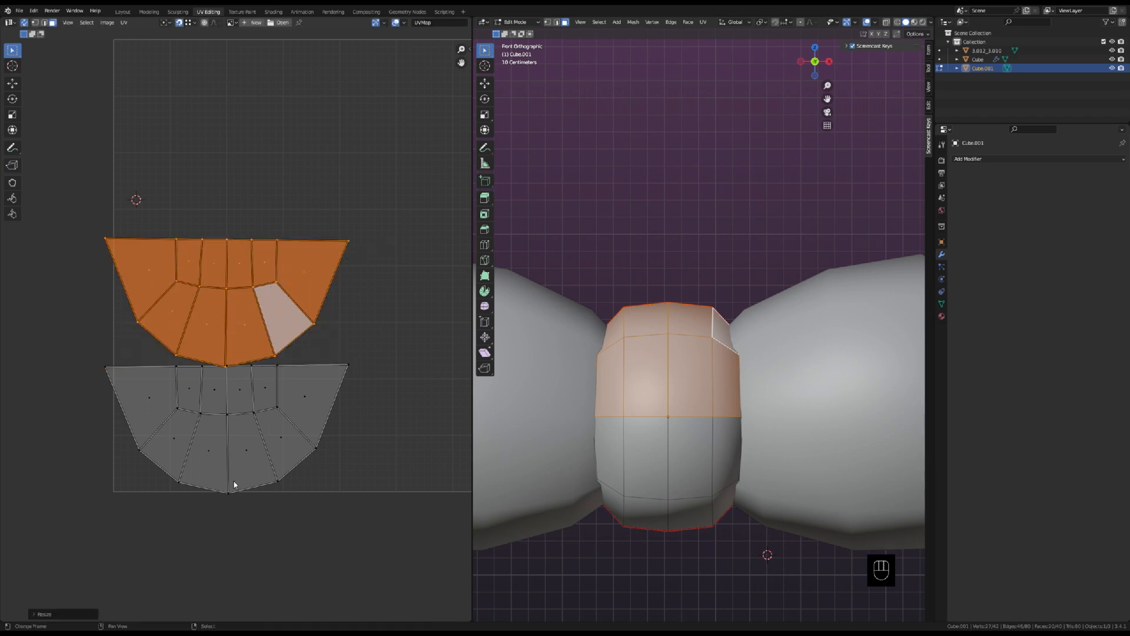
# Move and slightly rotate the flipped UV half so it lies exactly over the lower half, and save the file.
pyautogui.press('g')
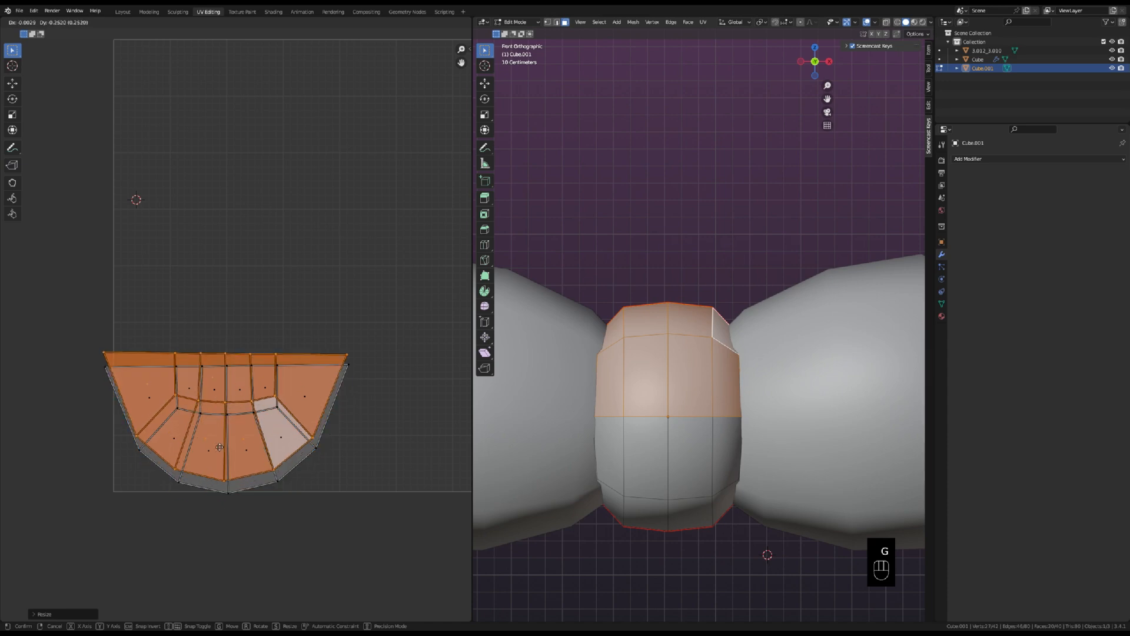
pyautogui.click(221, 457)
pyautogui.scroll(1, 229, 436)
pyautogui.press('r')
pyautogui.click(429, 376)
pyautogui.press('g')
pyautogui.click(376, 374)
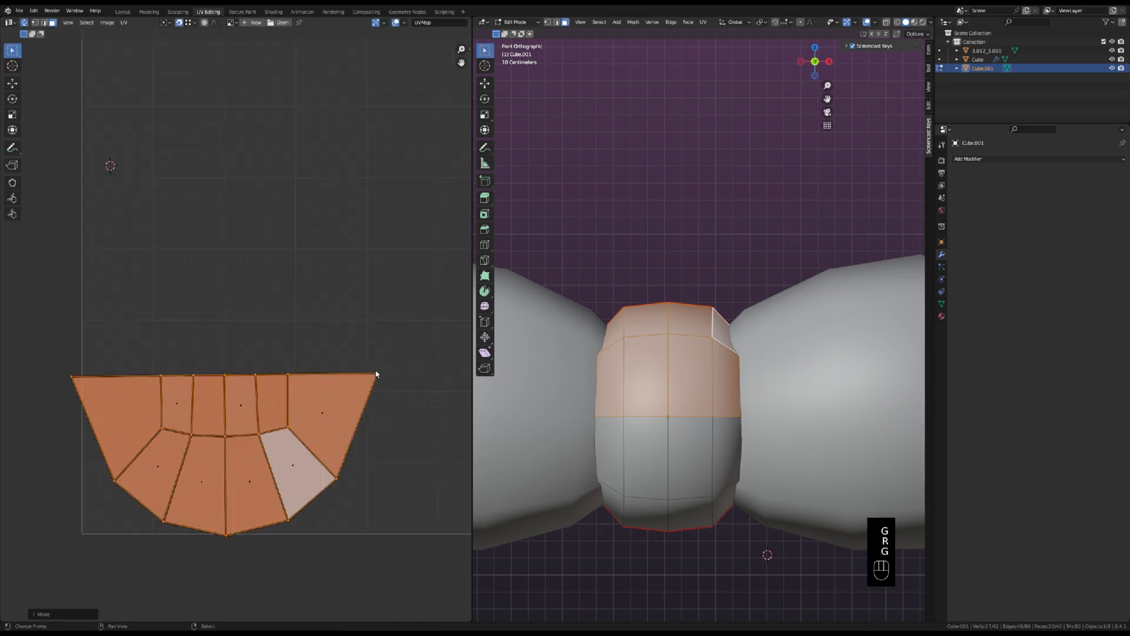
pyautogui.scroll(2, 384, 454)
pyautogui.scroll(-5, 371, 383)
pyautogui.click(367, 375)
pyautogui.hotkey('ctrl', 's')
# Select both stacked UV halves, move them below the UV square and rotate them towards upright.
pyautogui.moveTo(133, 262); pyautogui.dragTo(359, 416)
pyautogui.moveTo(359, 416); pyautogui.dragTo(259, 341, button='middle')
pyautogui.press('g')
pyautogui.click(354, 452)
pyautogui.press('r')
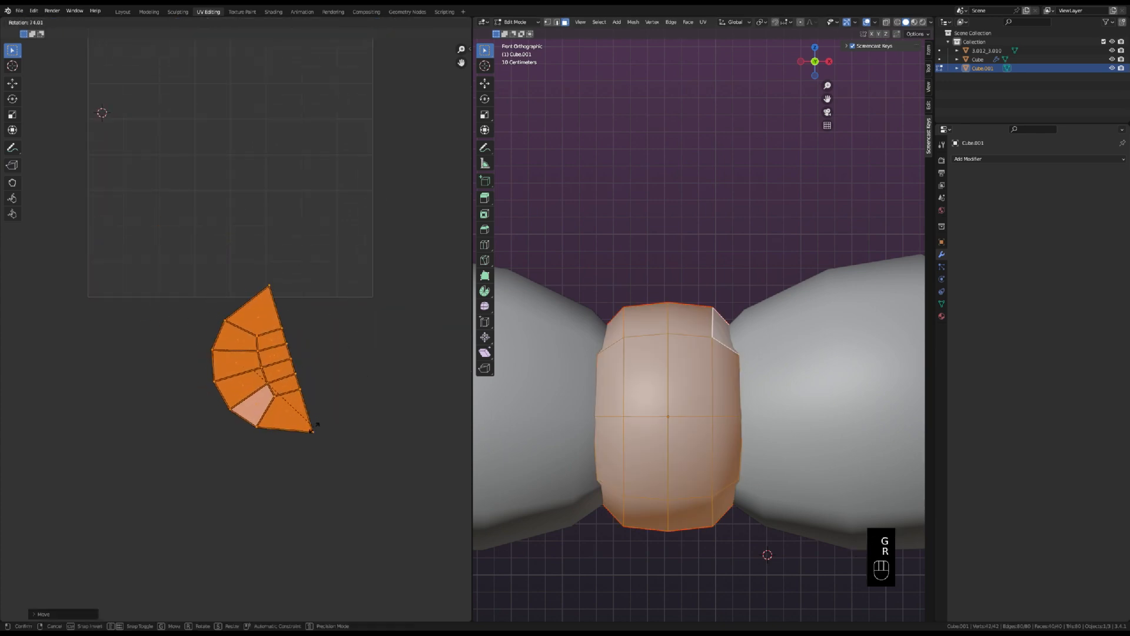
pyautogui.click(288, 449)
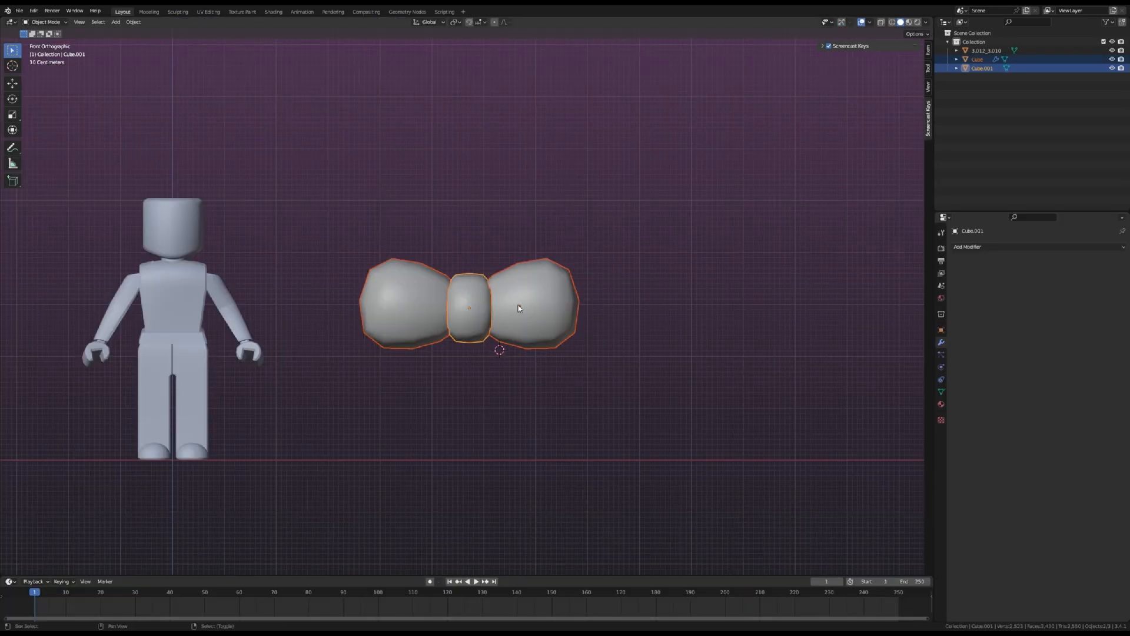
pyautogui.scroll(3, 176, 231)
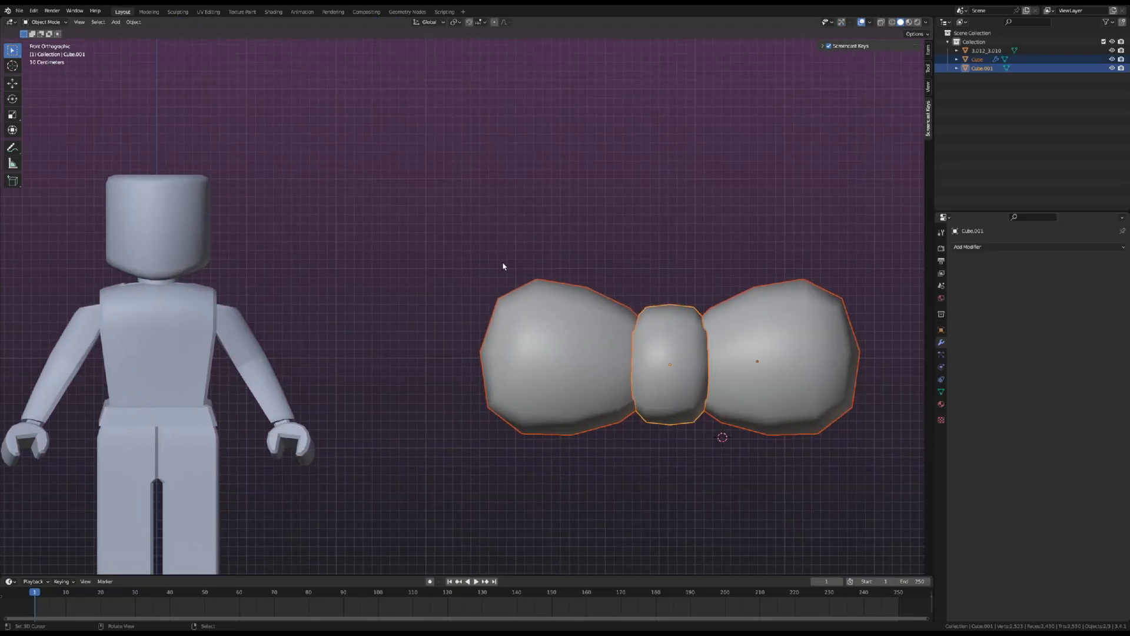